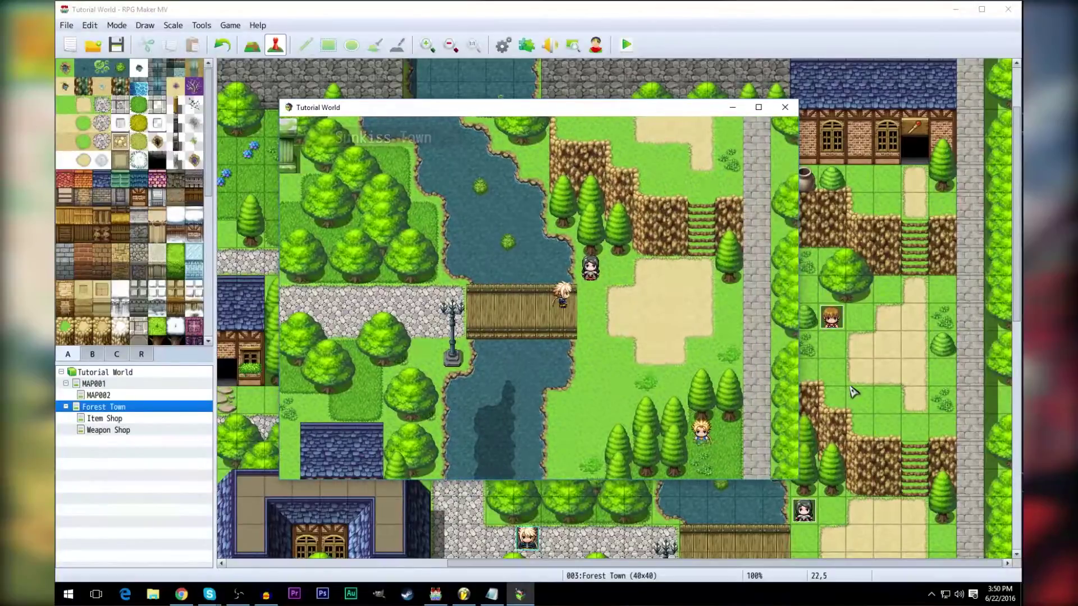
Step: Talk to the black-haired woman beside the bridge in the playtest and read all her dialogue on pause and wait text codes
{"action": "key", "text": "Up"}
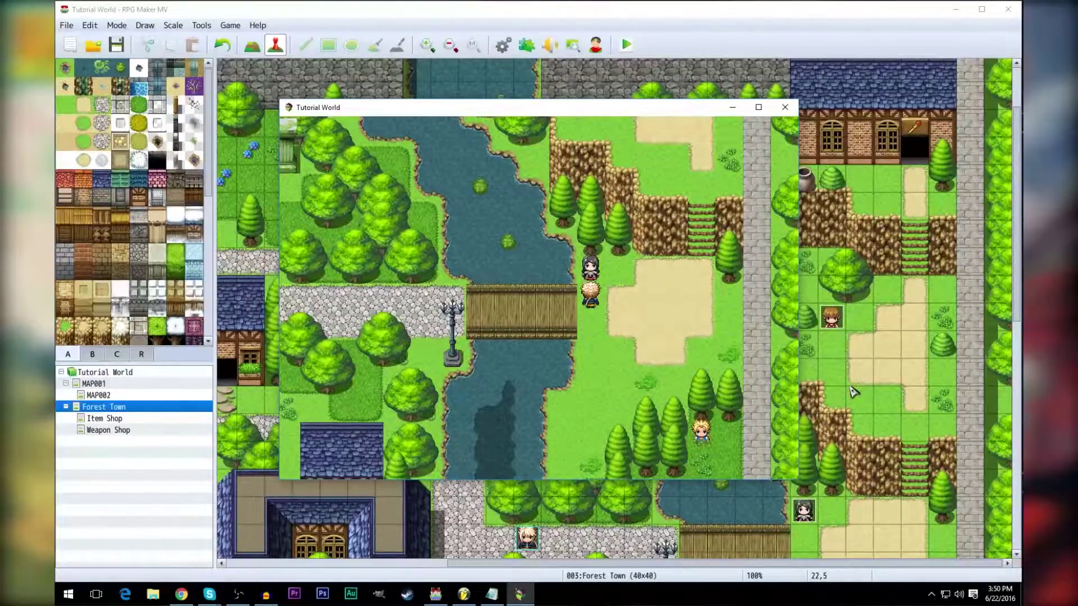
{"action": "key", "text": "Return"}
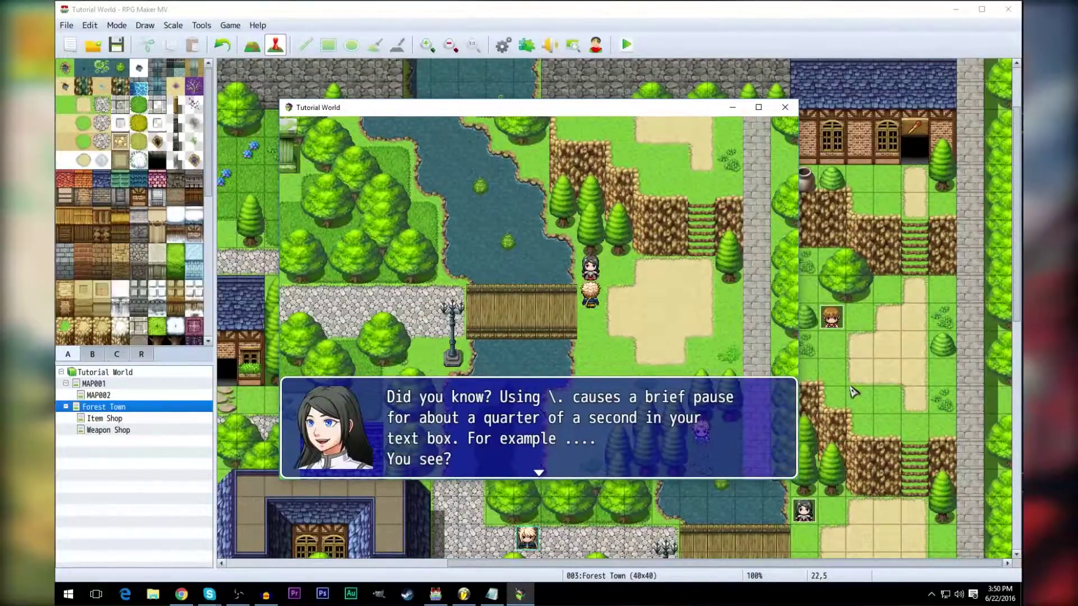
{"action": "key", "text": "Return"}
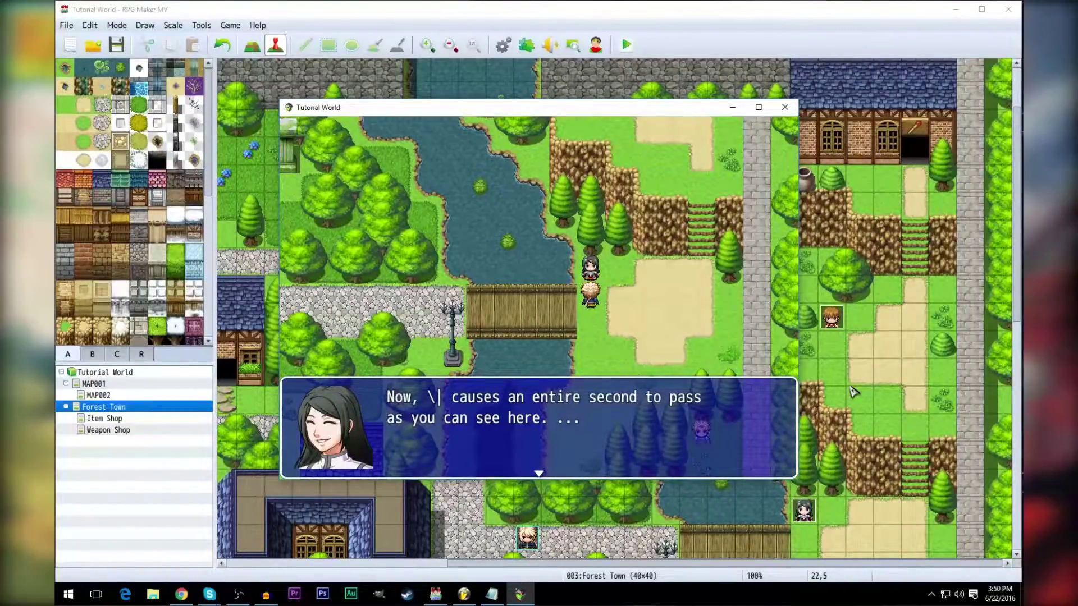
{"action": "key", "text": "Return"}
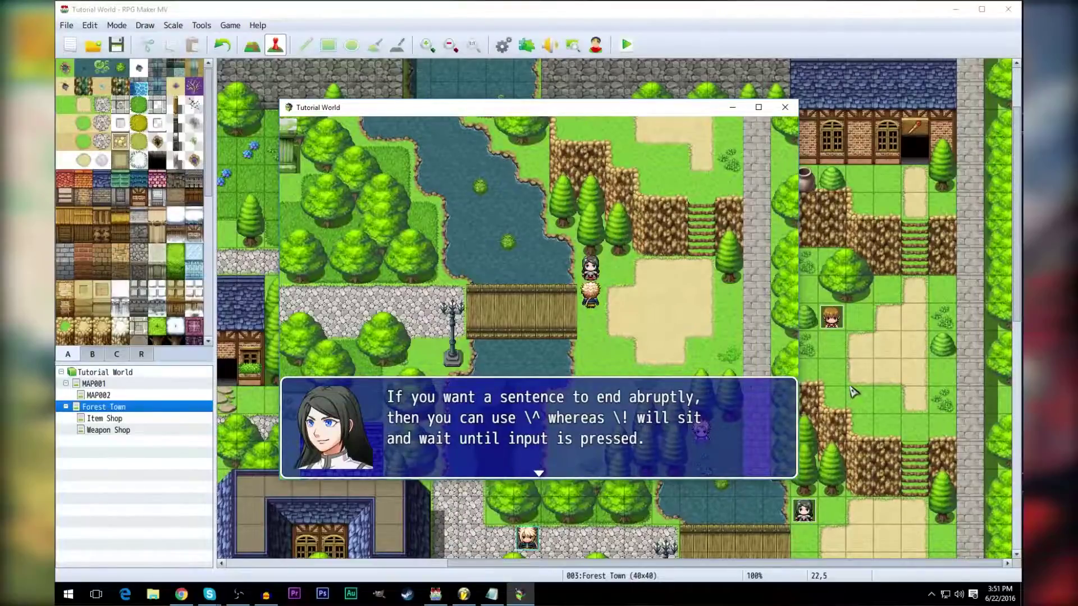
{"action": "key", "text": "Return"}
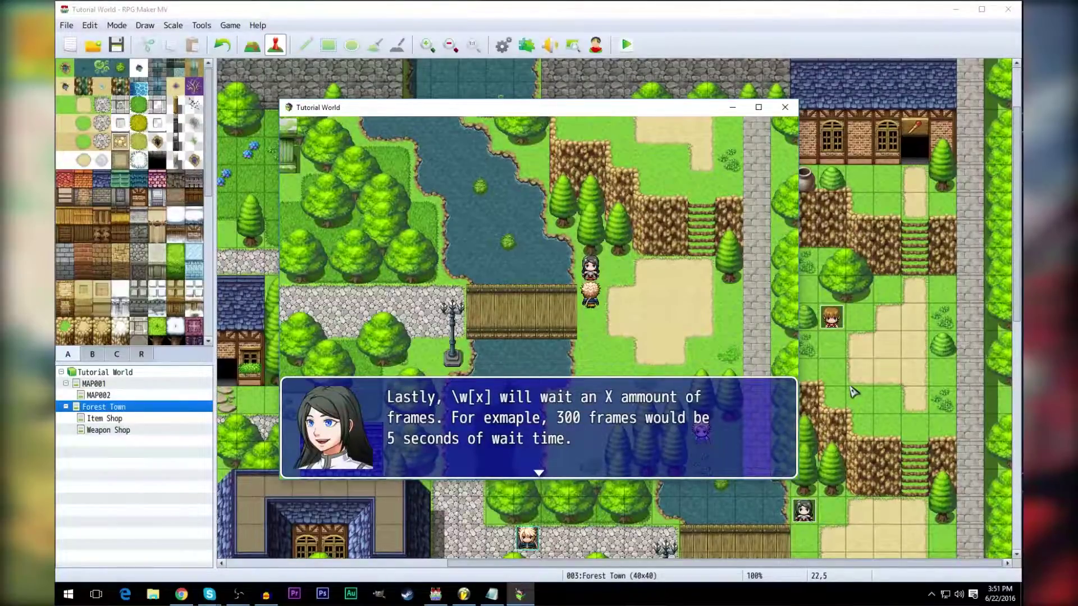
{"action": "key", "text": "Return"}
Step: Walk down to the silver-haired man in the grass and read through his dialogue on currency text codes
{"action": "key", "text": "Right"}
{"action": "key", "text": "Left"}
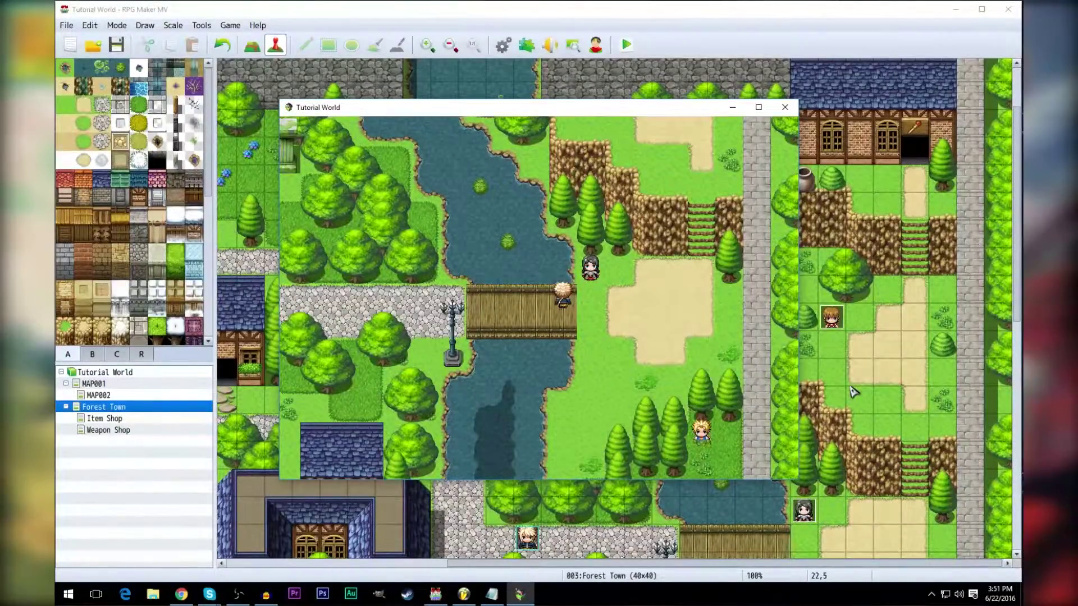
{"action": "key", "text": "Right"}
{"action": "key", "text": "Down"}
{"action": "key", "text": "Down"}
{"action": "key", "text": "Right"}
{"action": "key", "text": "Return"}
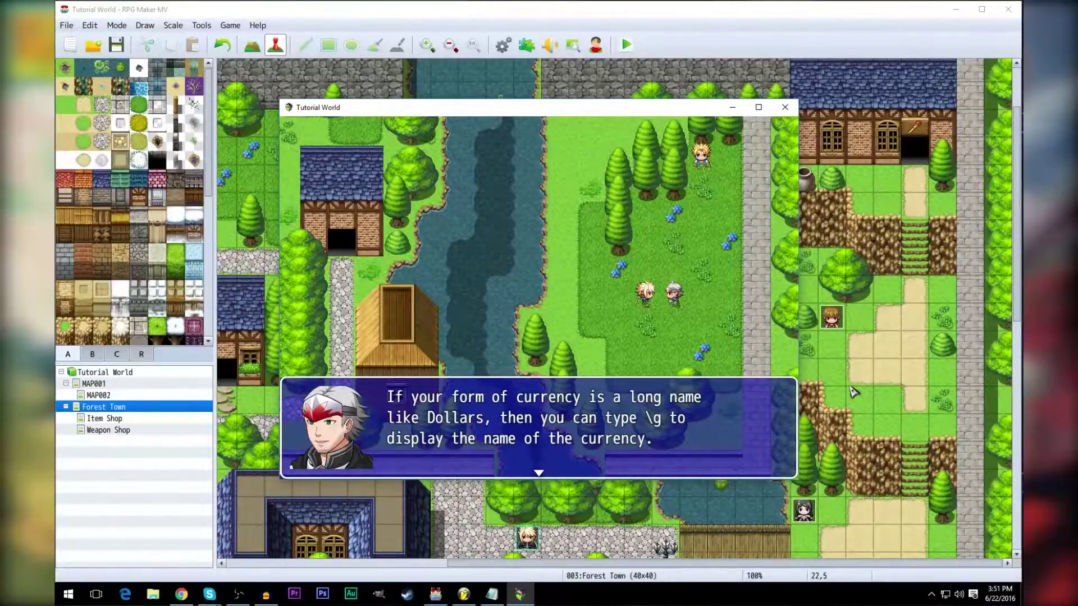
{"action": "key", "text": "Return"}
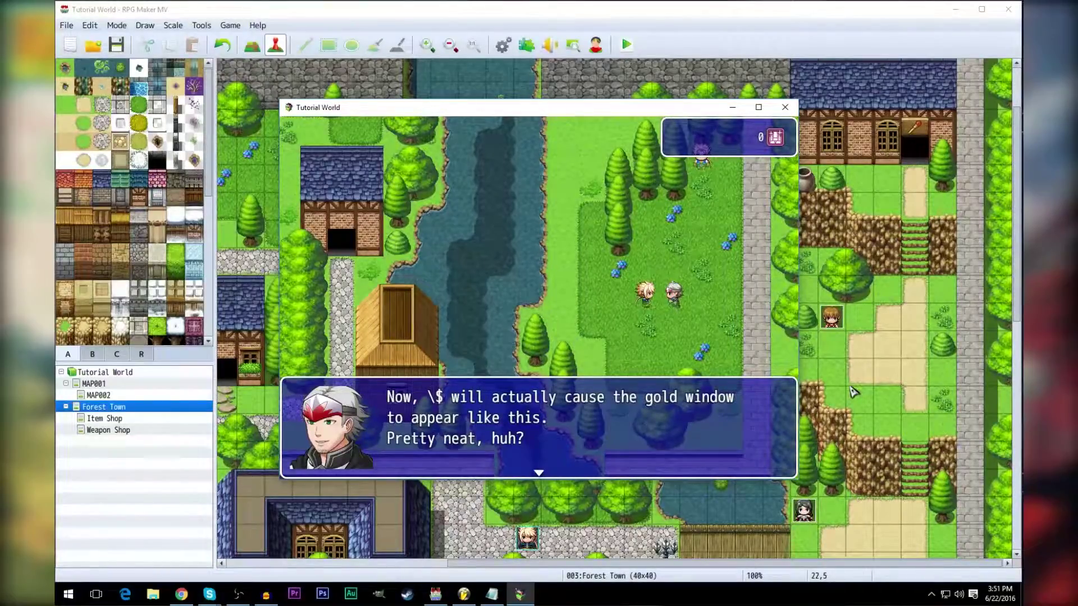
{"action": "key", "text": "Return"}
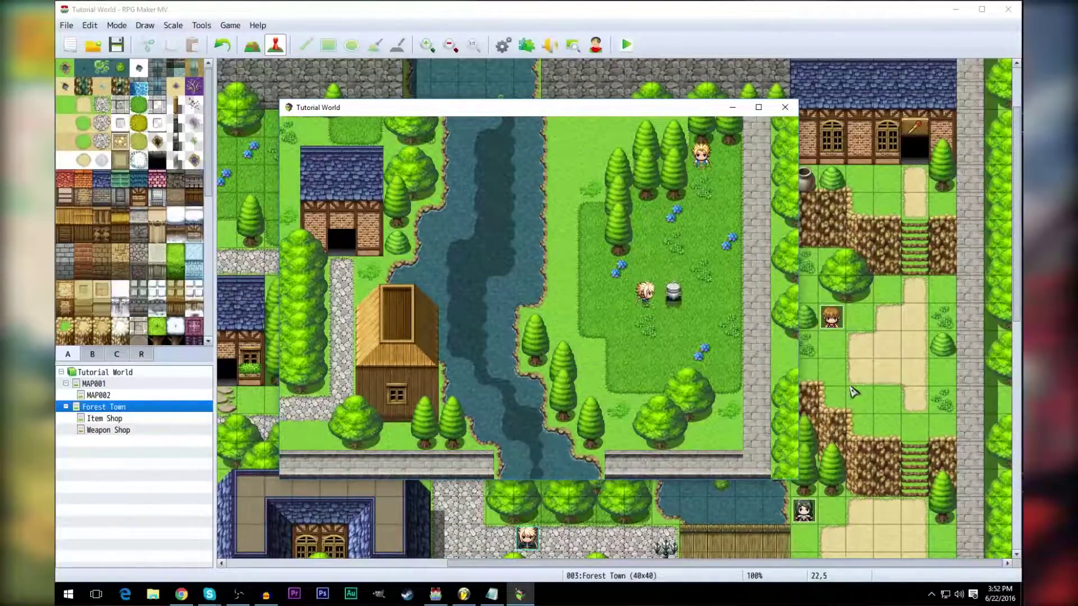
Step: Walk up to the blond man by the pine trees and read through his dialogue on text color and outline codes
{"action": "key", "text": "Up"}
{"action": "key", "text": "Right"}
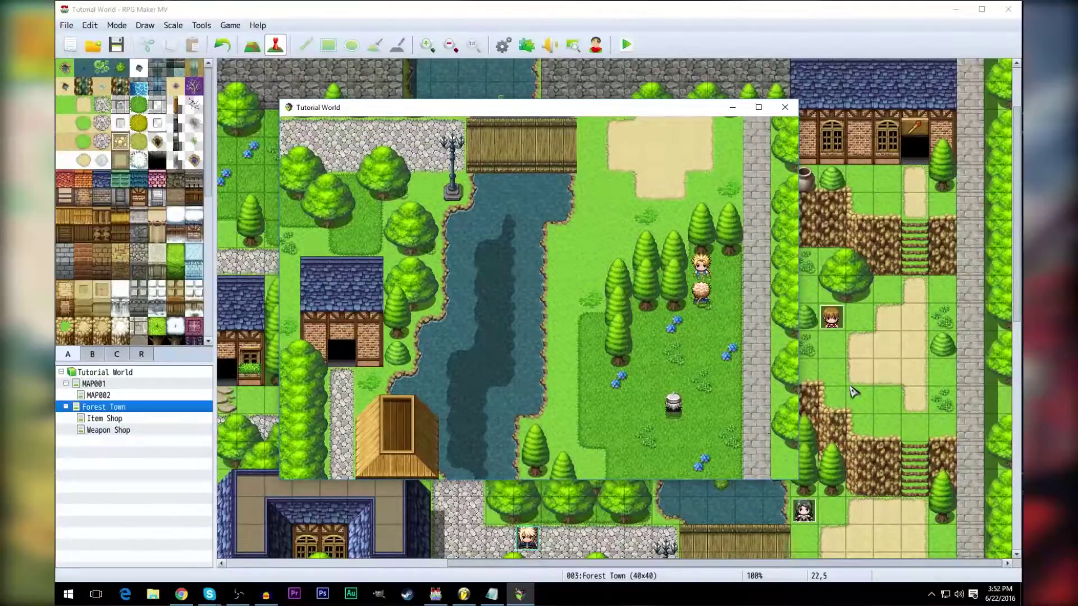
{"action": "key", "text": "Return"}
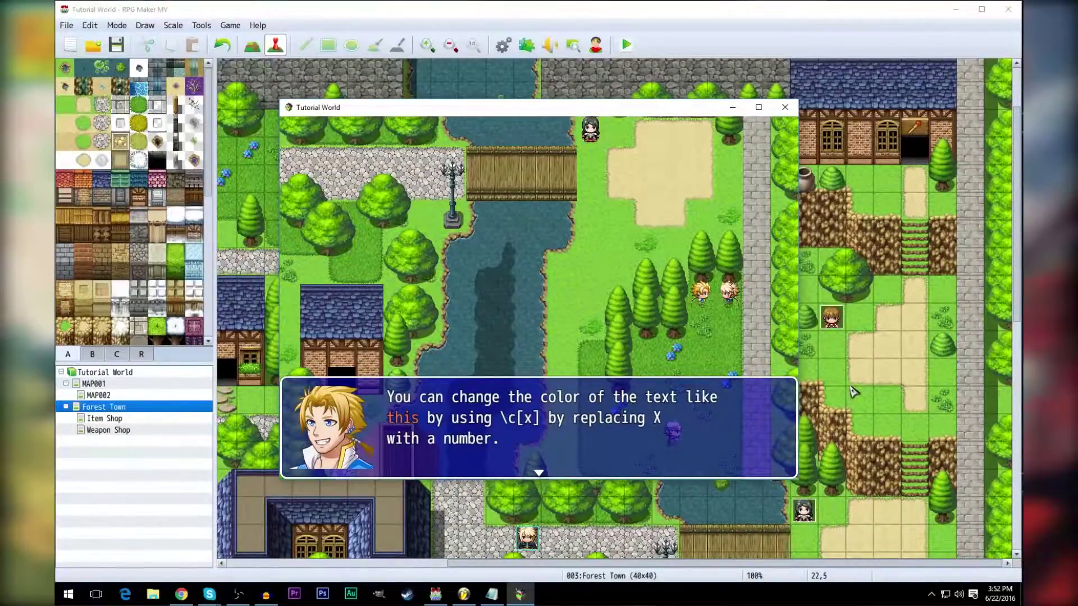
{"action": "key", "text": "Return"}
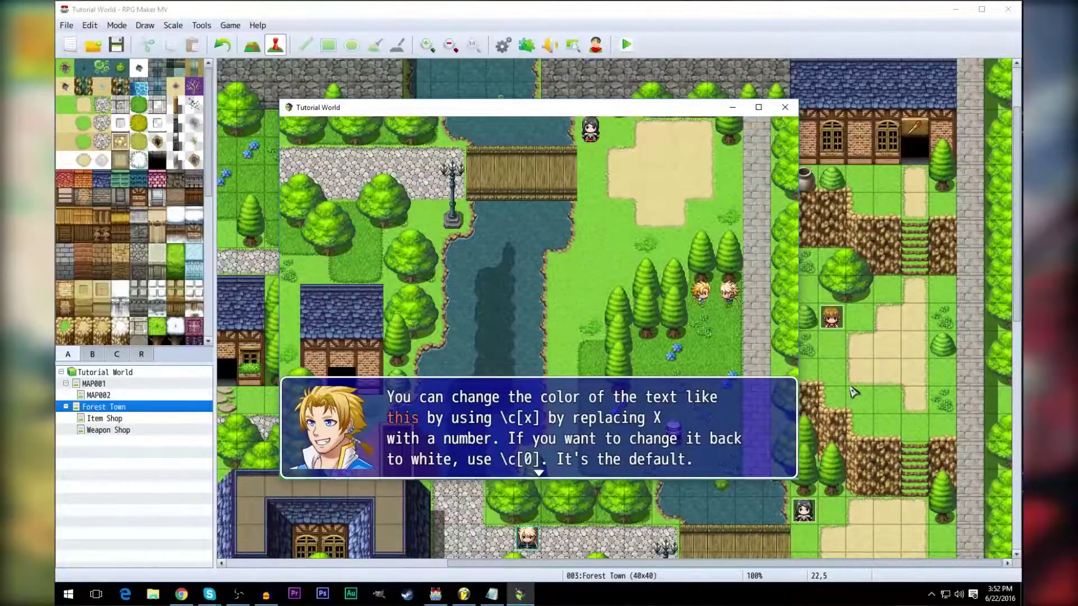
{"action": "key", "text": "Return"}
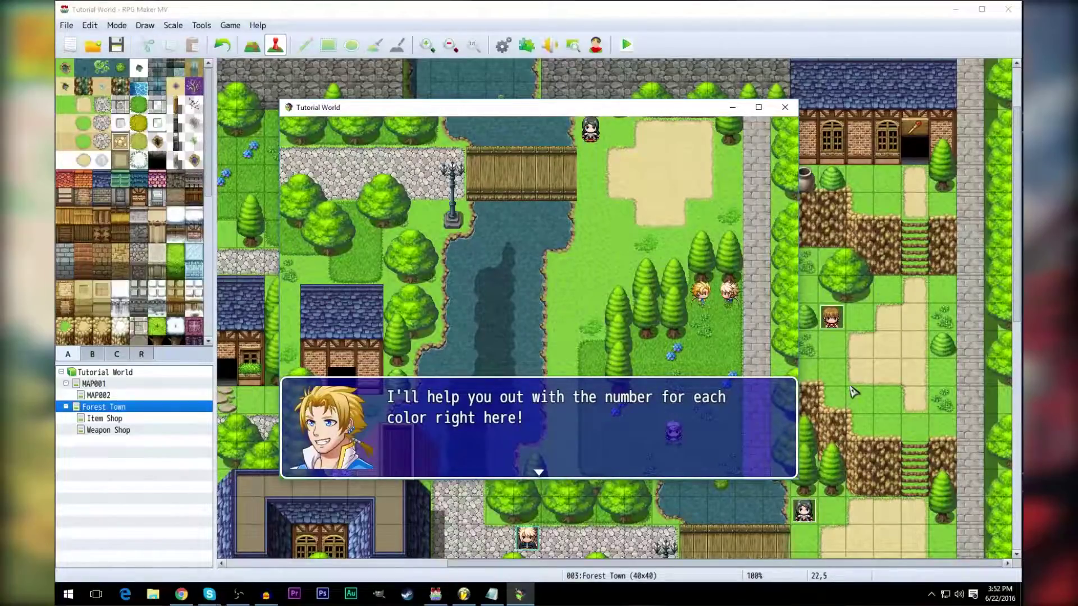
{"action": "key", "text": "Return"}
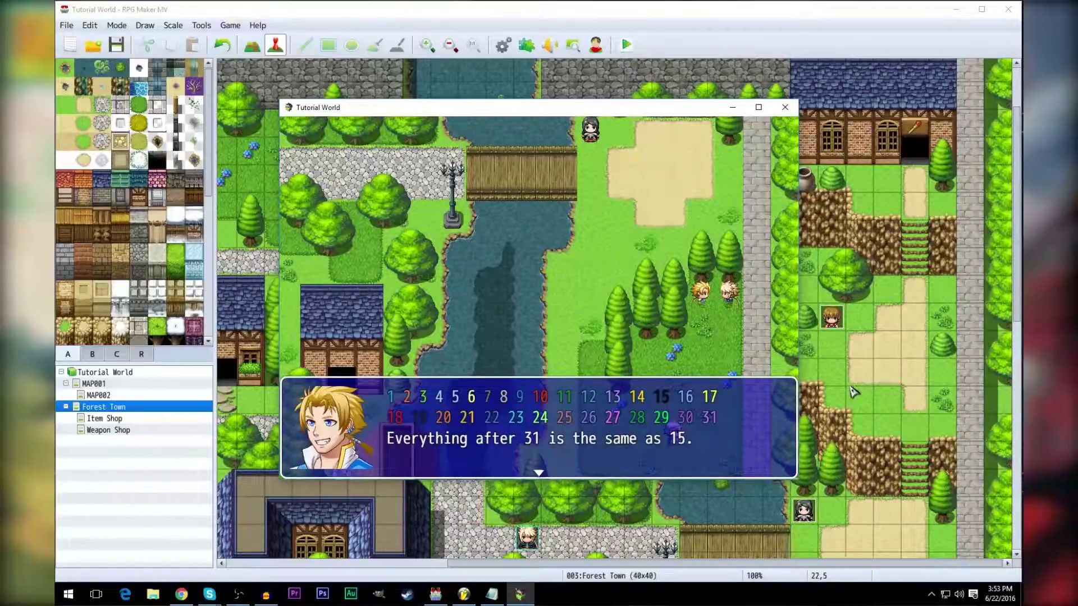
{"action": "key", "text": "Return"}
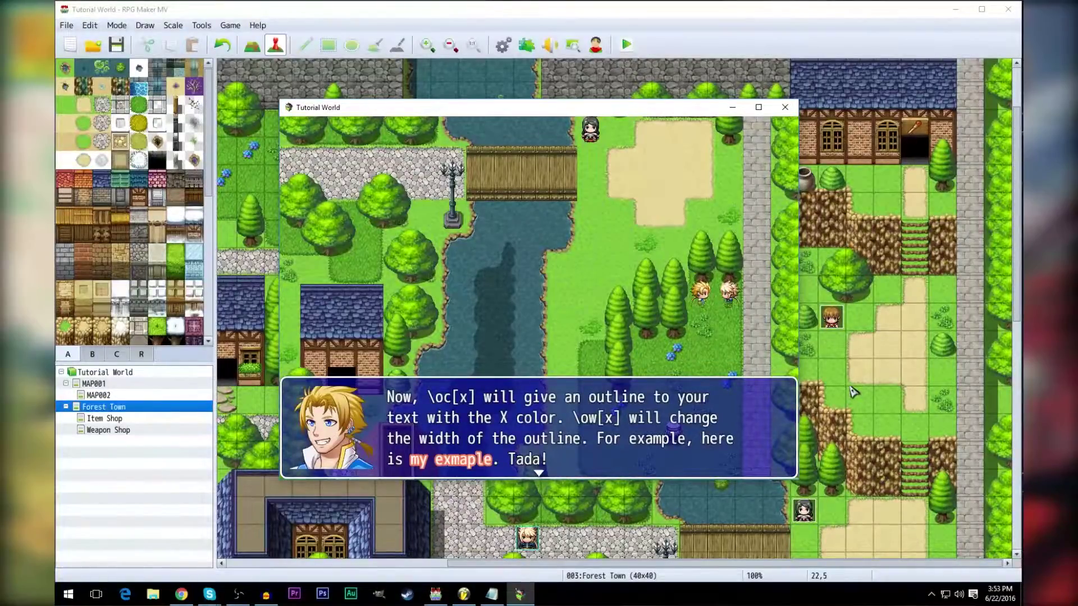
{"action": "key", "text": "Return"}
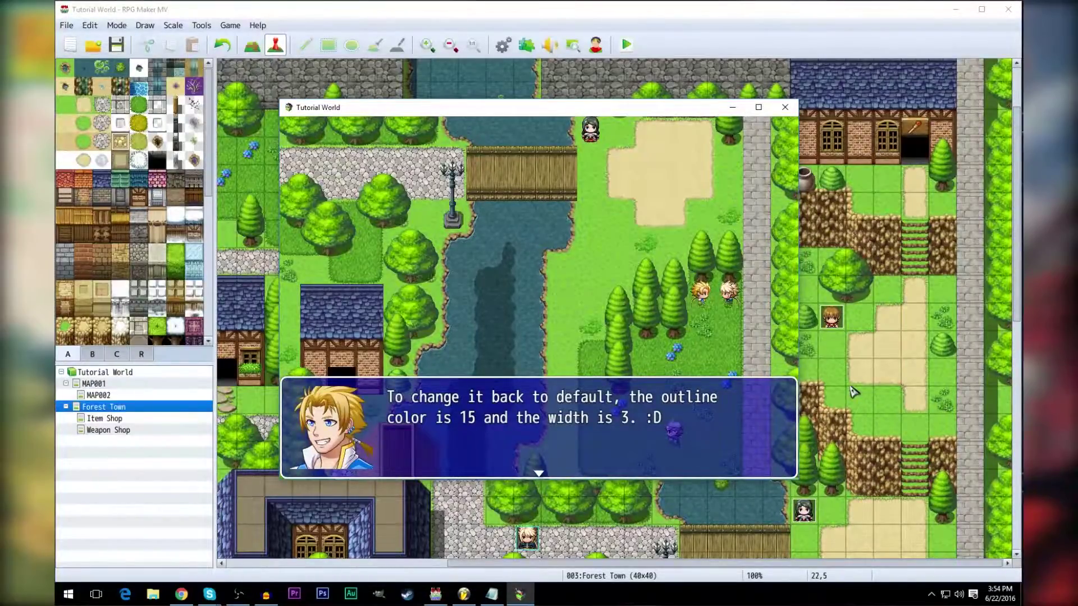
{"action": "key", "text": "Return"}
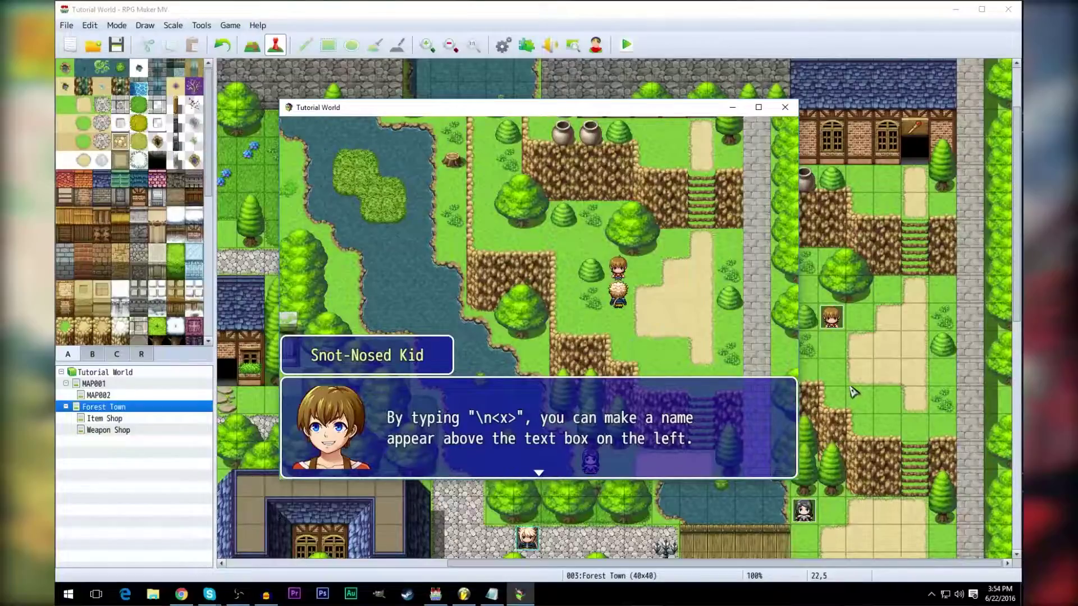
Step: Read through the Snot-Nosed Kid's dialogue on placing a name box to the left, center and right
{"action": "key", "text": "Return"}
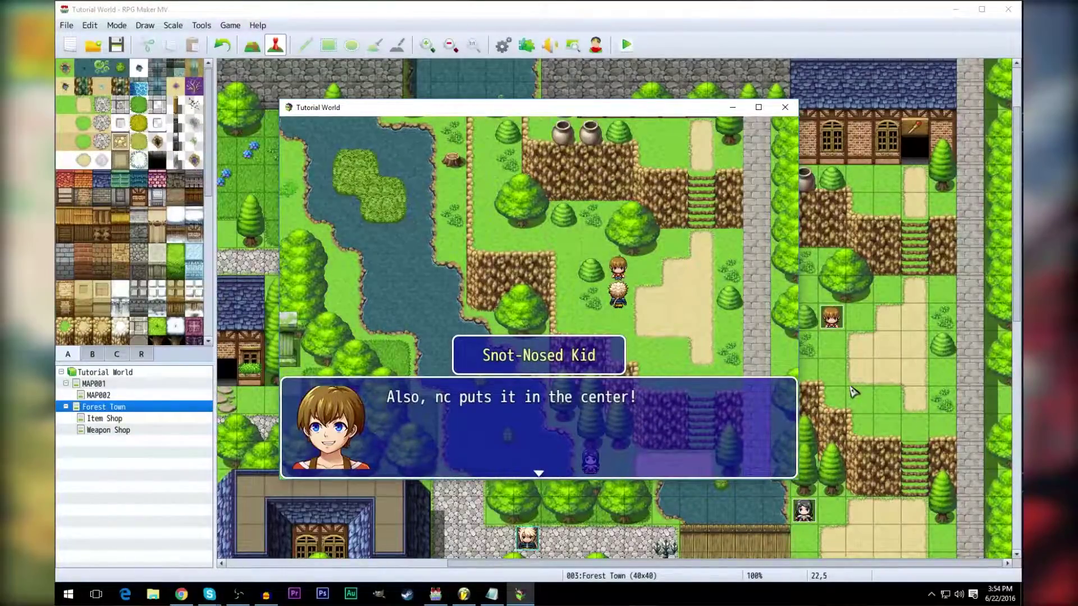
{"action": "key", "text": "Return"}
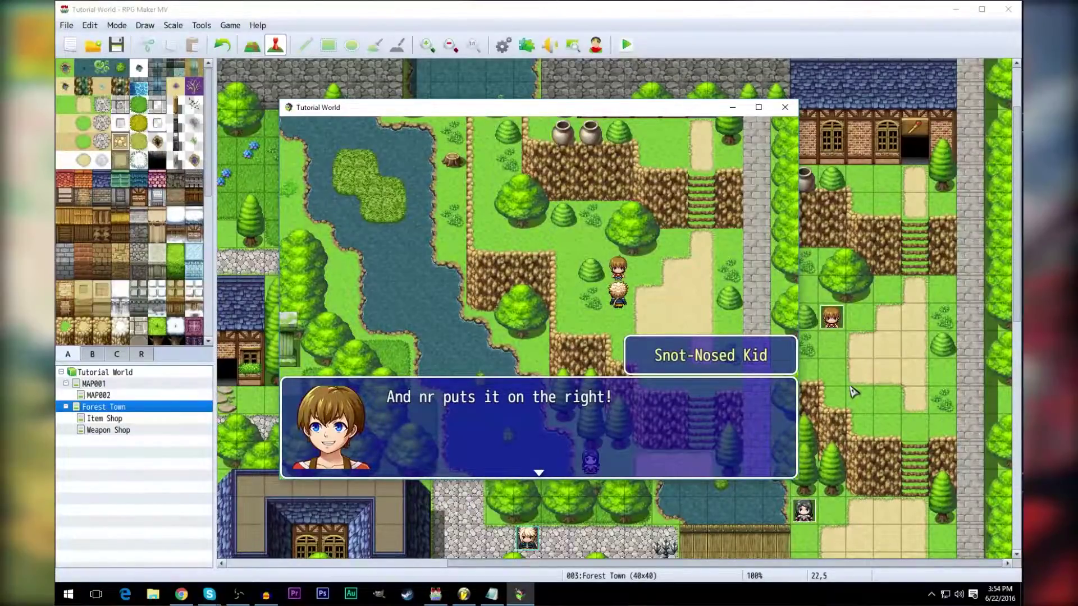
{"action": "key", "text": "Return"}
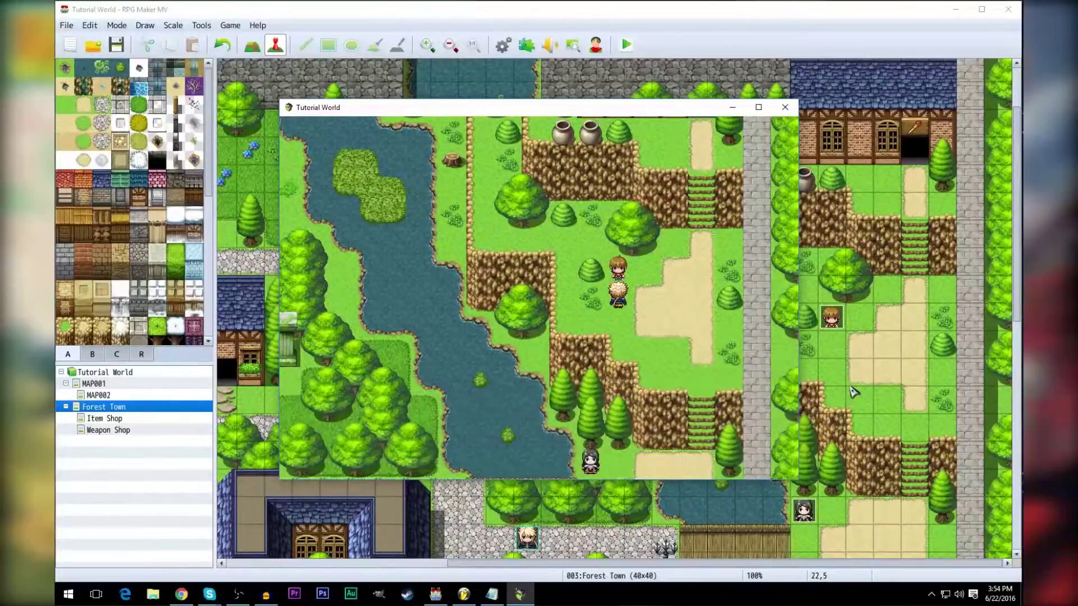
Step: Walk to the hat-wearing character beside the crystal statue and read through his dialogue on icon text codes
{"action": "key", "text": "Down"}
{"action": "key", "text": "Left"}
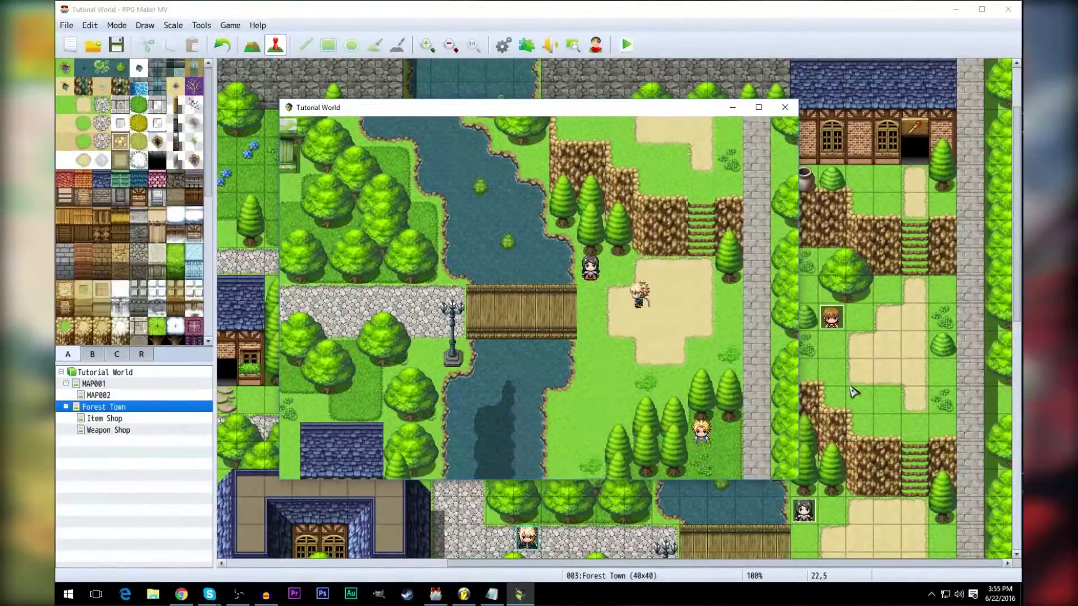
{"action": "key", "text": "Up"}
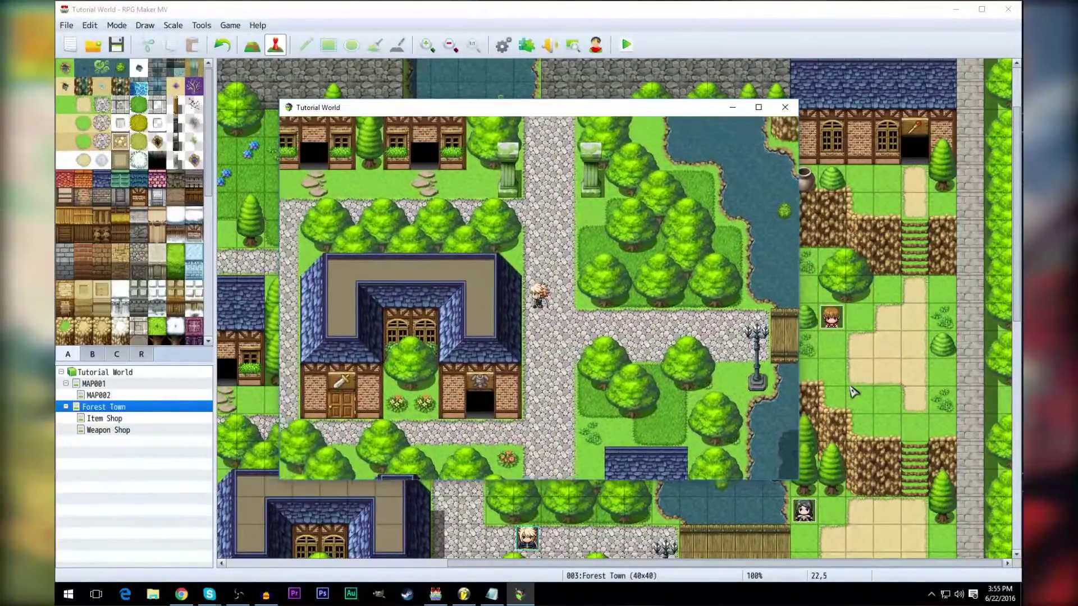
{"action": "key", "text": "Up"}
{"action": "key", "text": "Left"}
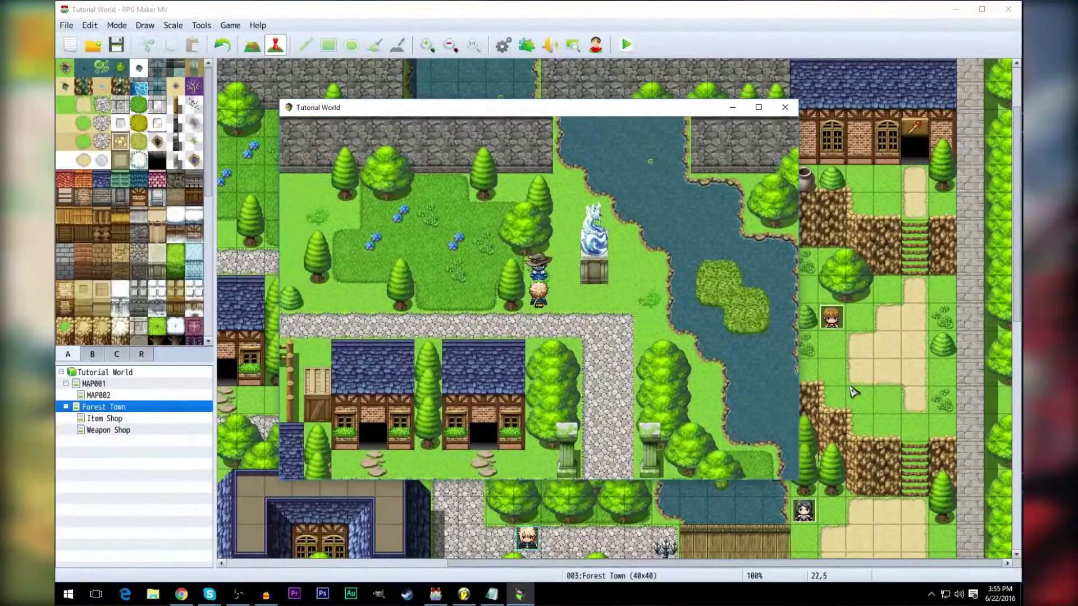
{"action": "key", "text": "Up"}
{"action": "key", "text": "Left"}
{"action": "key", "text": "Return"}
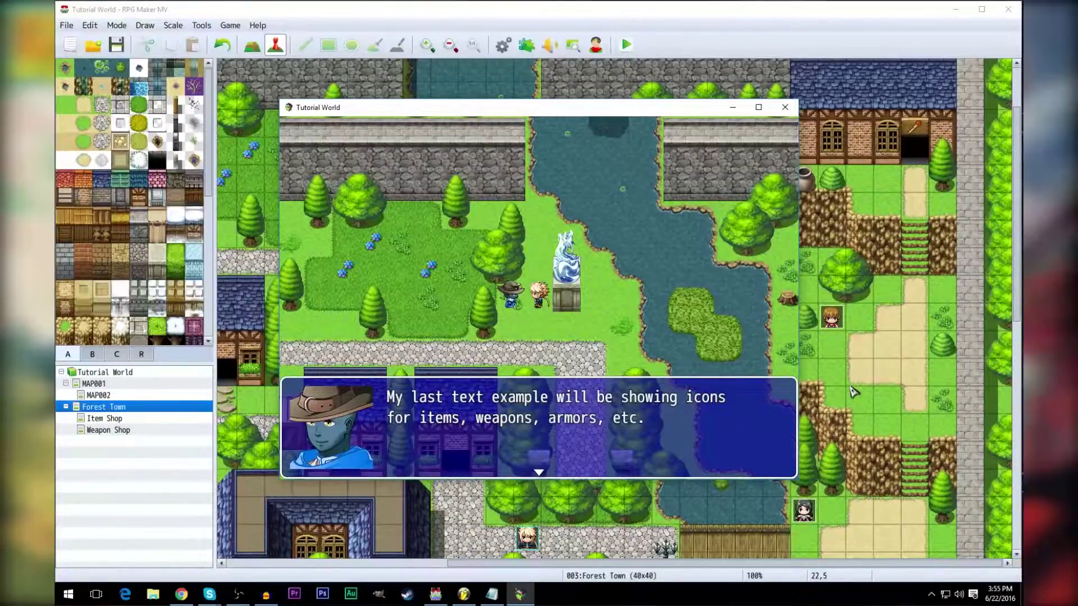
{"action": "key", "text": "Return"}
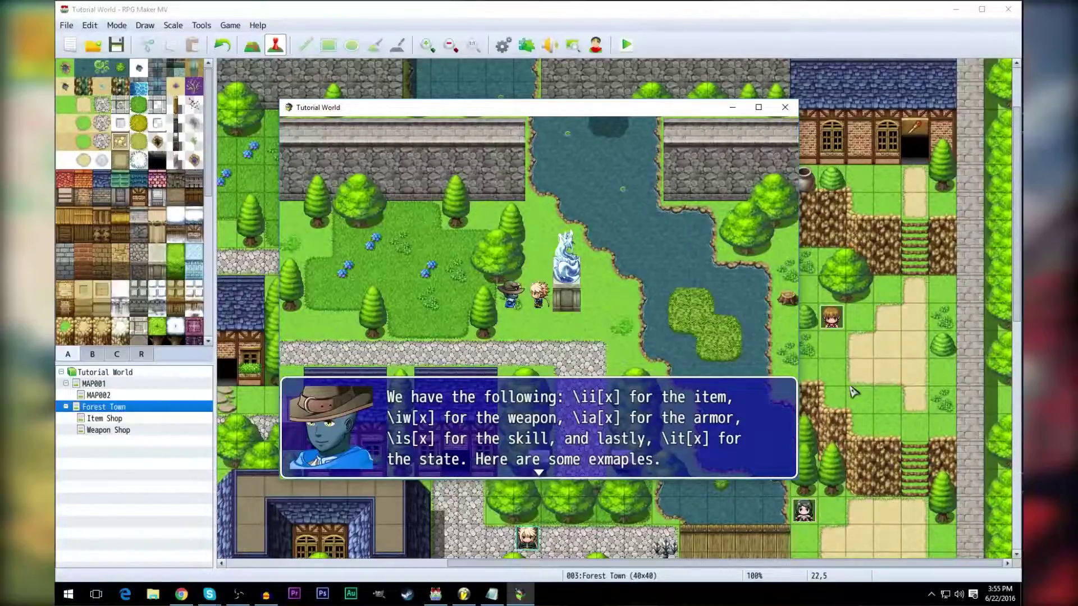
{"action": "key", "text": "Return"}
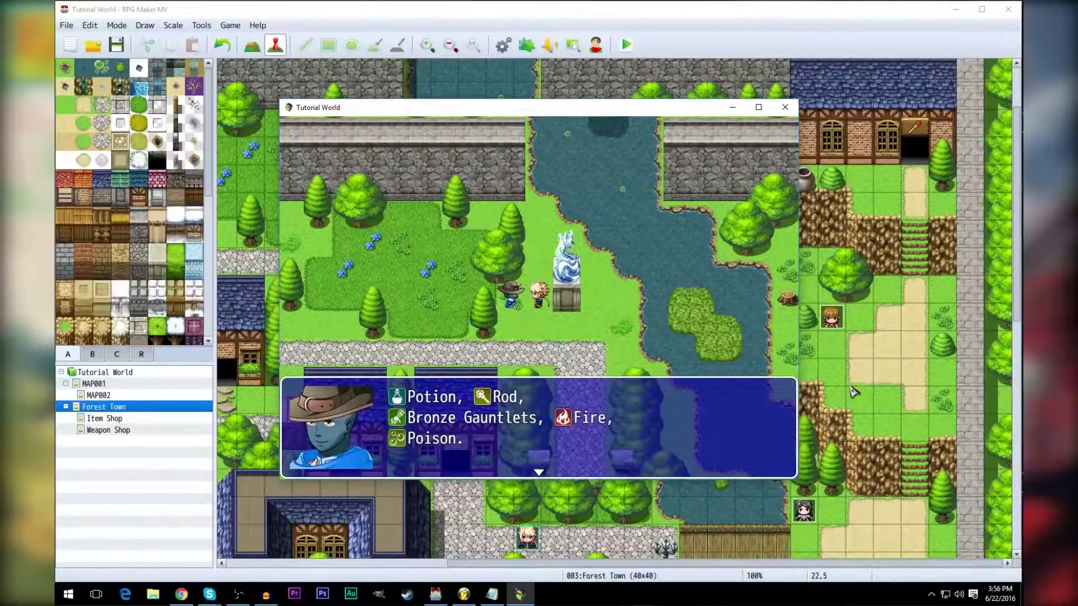
{"action": "key", "text": "Return"}
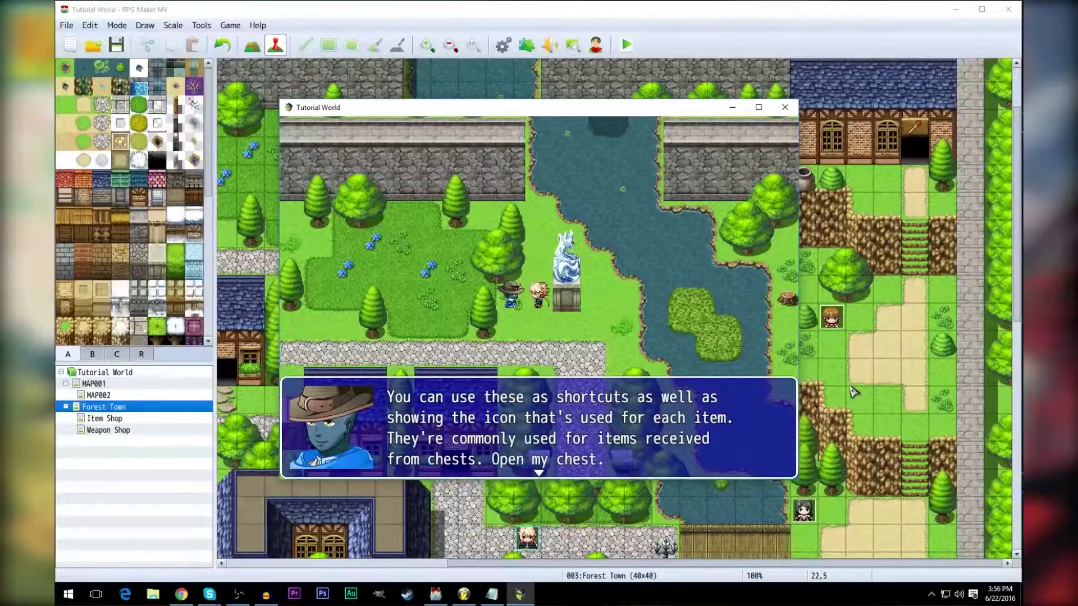
{"action": "key", "text": "Return"}
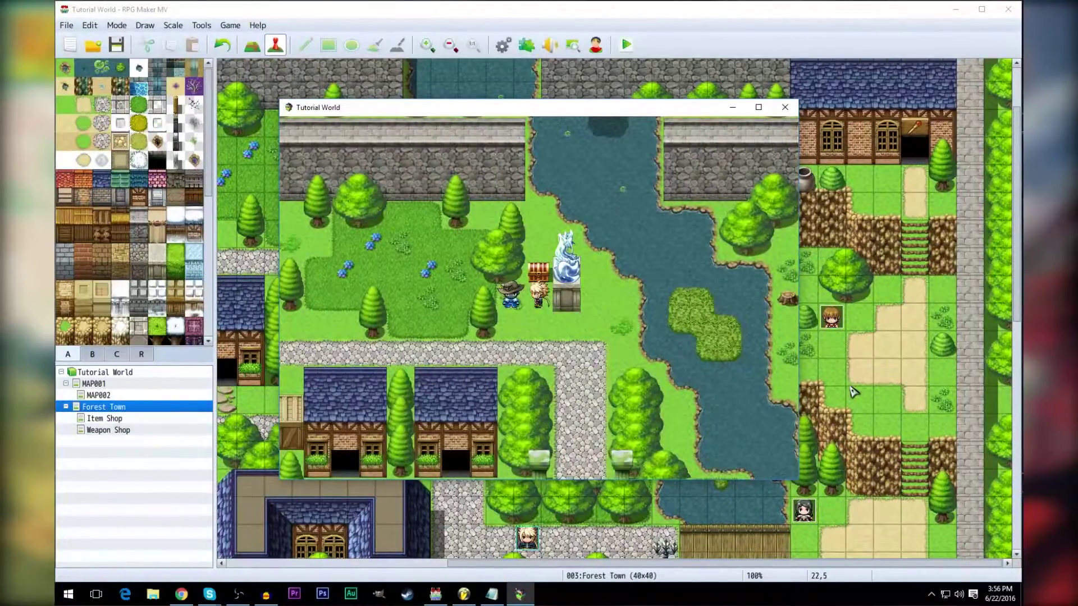
Step: Open the chest next to the crystal statue and speak to the hat-wearing character again
{"action": "key", "text": "Up"}
{"action": "key", "text": "Return"}
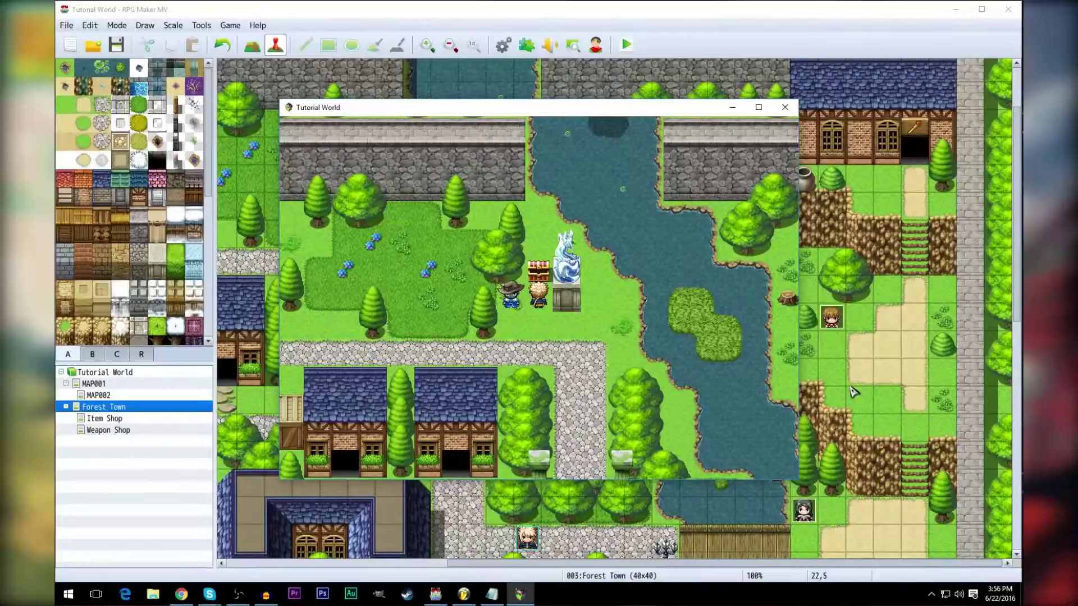
{"action": "key", "text": "Left"}
{"action": "key", "text": "Return"}
{"action": "key", "text": "Return"}
Step: End the playtest and open the Show Animation command in the event of the hat-wearing character beside the crystal statue
{"action": "left_click", "coordinate": [784, 107]}
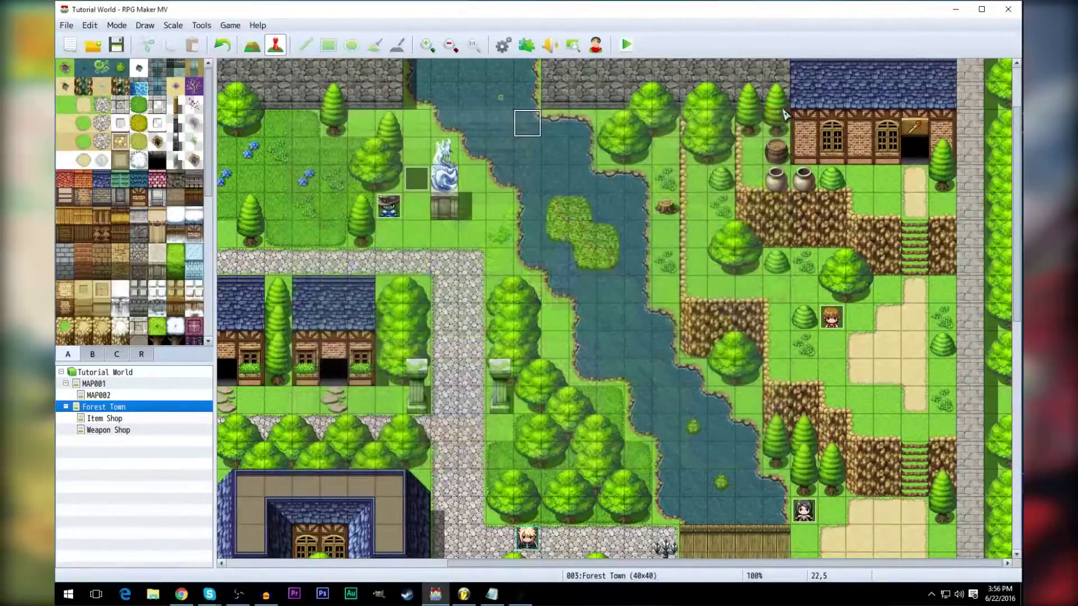
{"action": "double_click", "coordinate": [388, 206]}
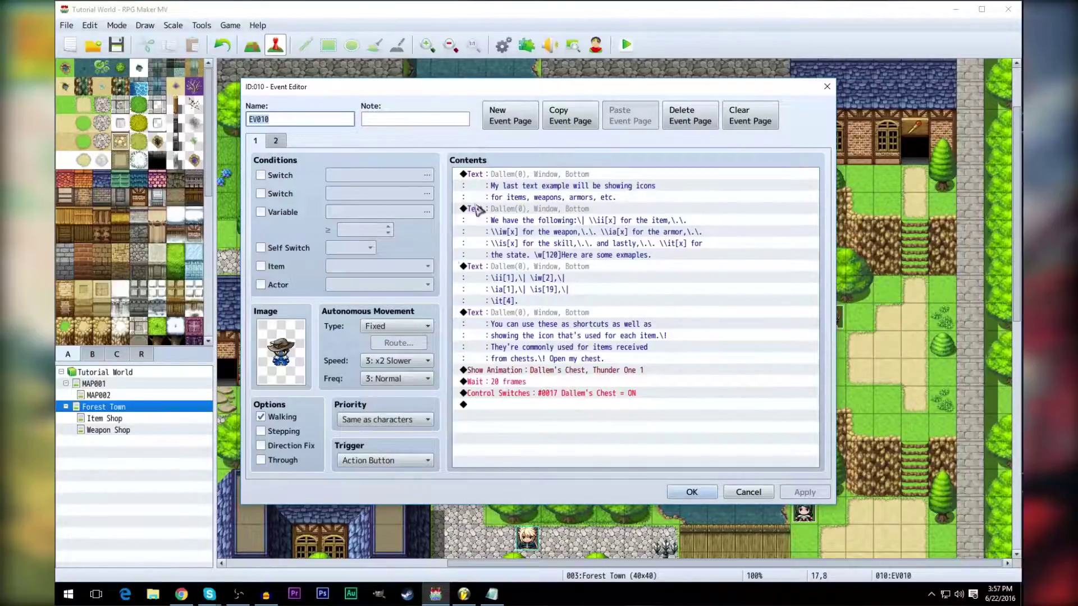
{"action": "left_click", "coordinate": [552, 373]}
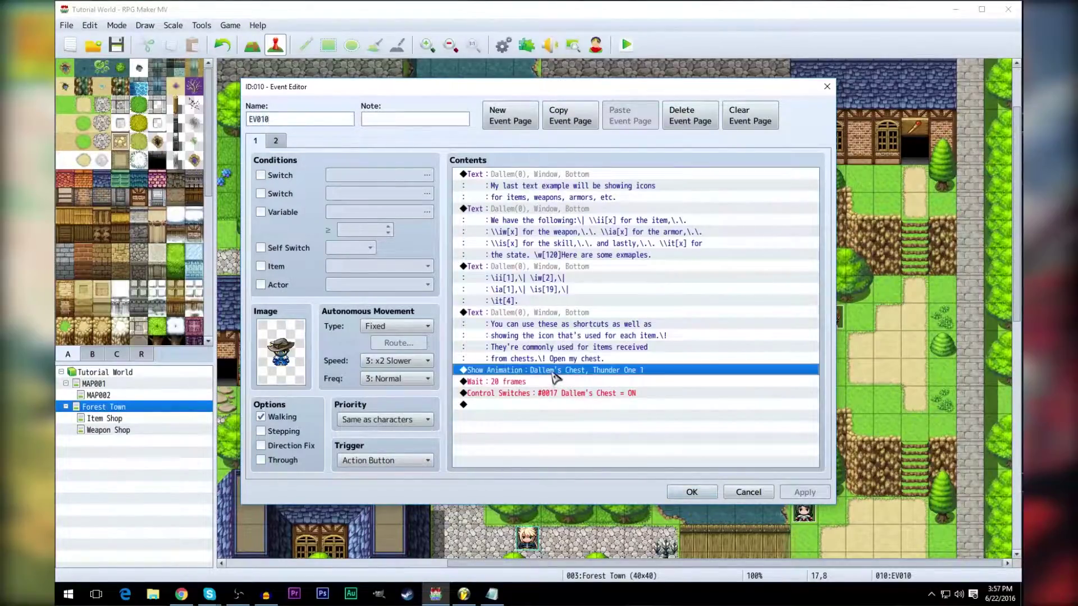
{"action": "double_click", "coordinate": [555, 375]}
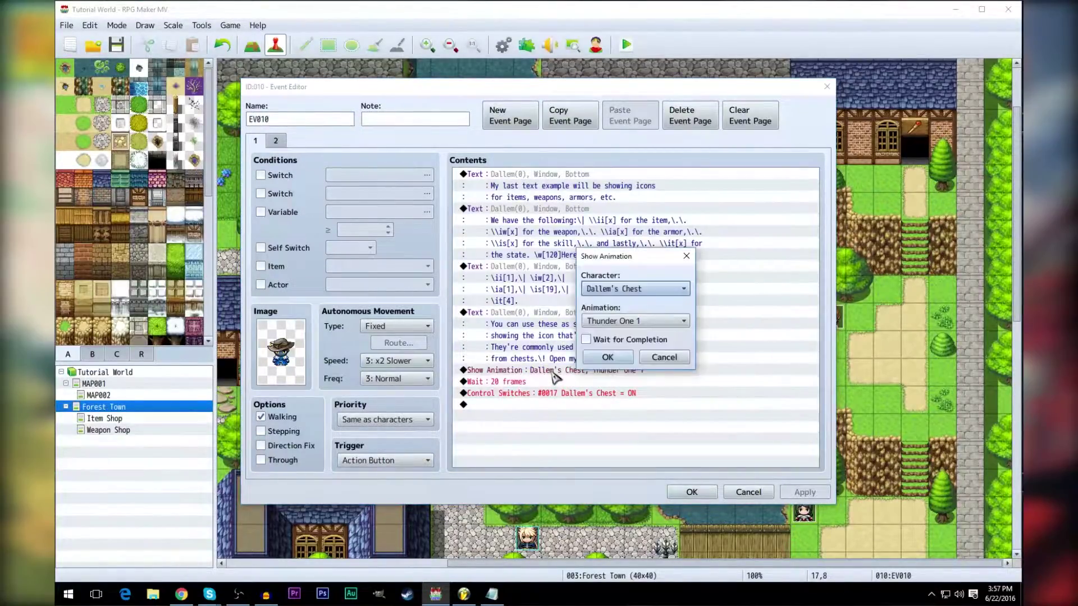
Step: Browse the animations available for the chest and keep Thunder One 1
{"action": "left_click", "coordinate": [678, 326]}
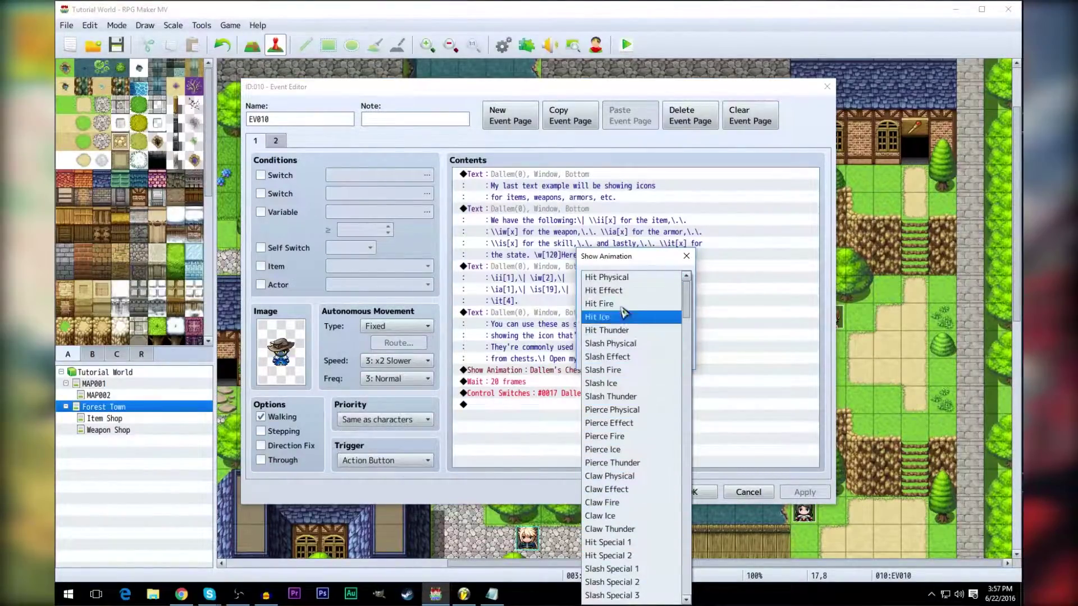
{"action": "scroll", "coordinate": [701, 330], "scroll_direction": "down", "scroll_amount": 2}
{"action": "scroll", "coordinate": [665, 370], "scroll_direction": "down", "scroll_amount": 12}
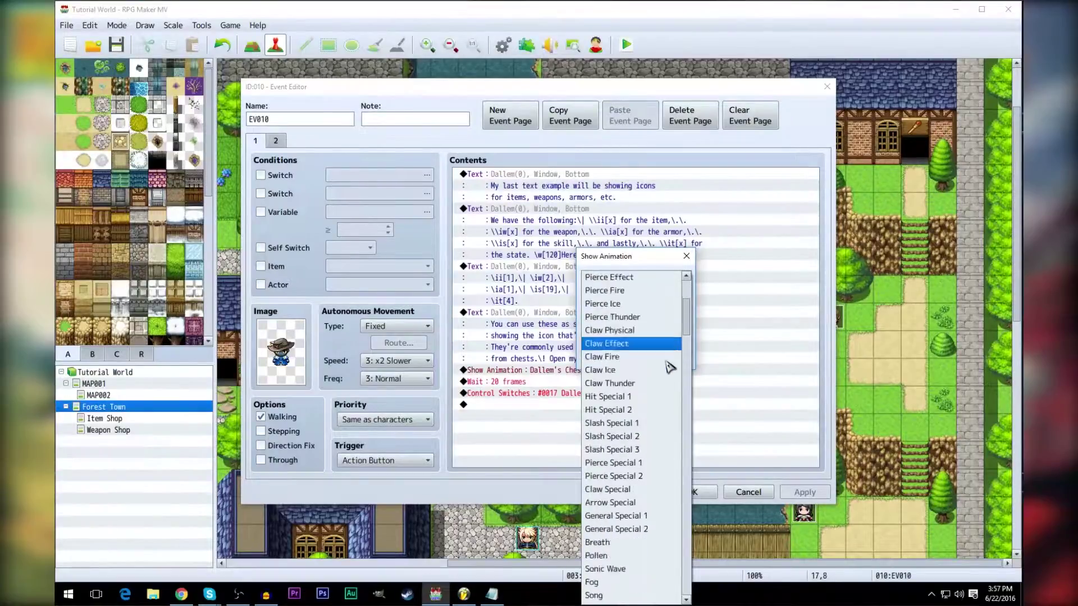
{"action": "scroll", "coordinate": [666, 386], "scroll_direction": "down", "scroll_amount": 4}
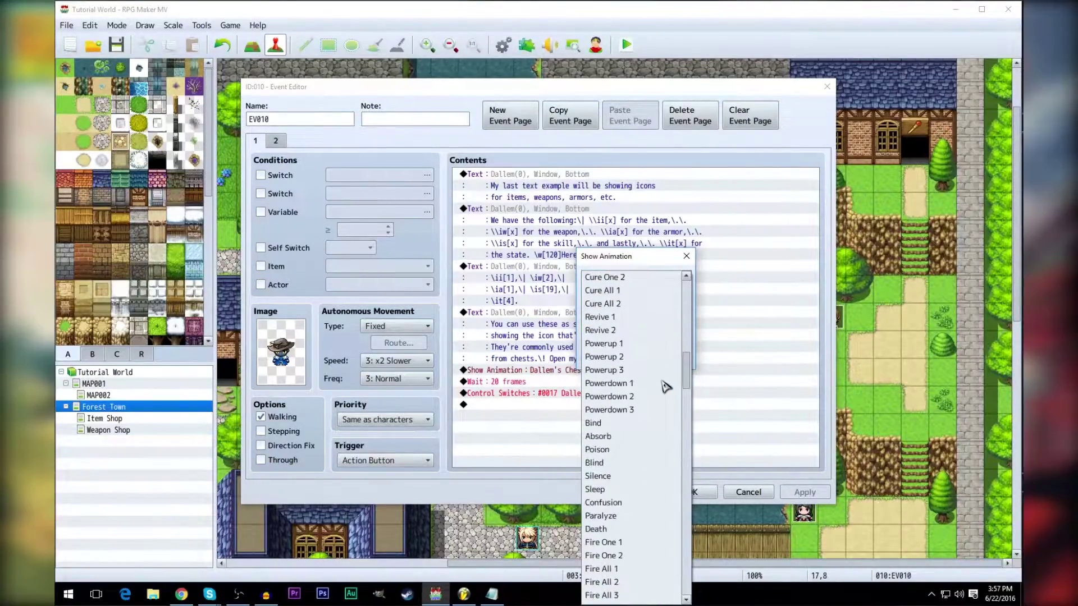
{"action": "left_click", "coordinate": [631, 568]}
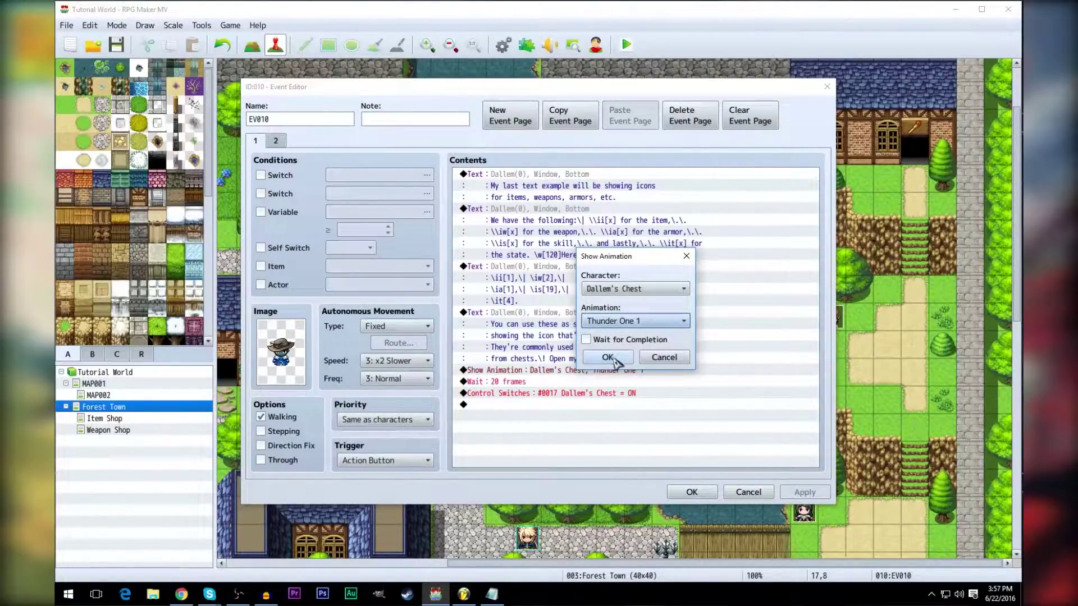
{"action": "left_click", "coordinate": [609, 358]}
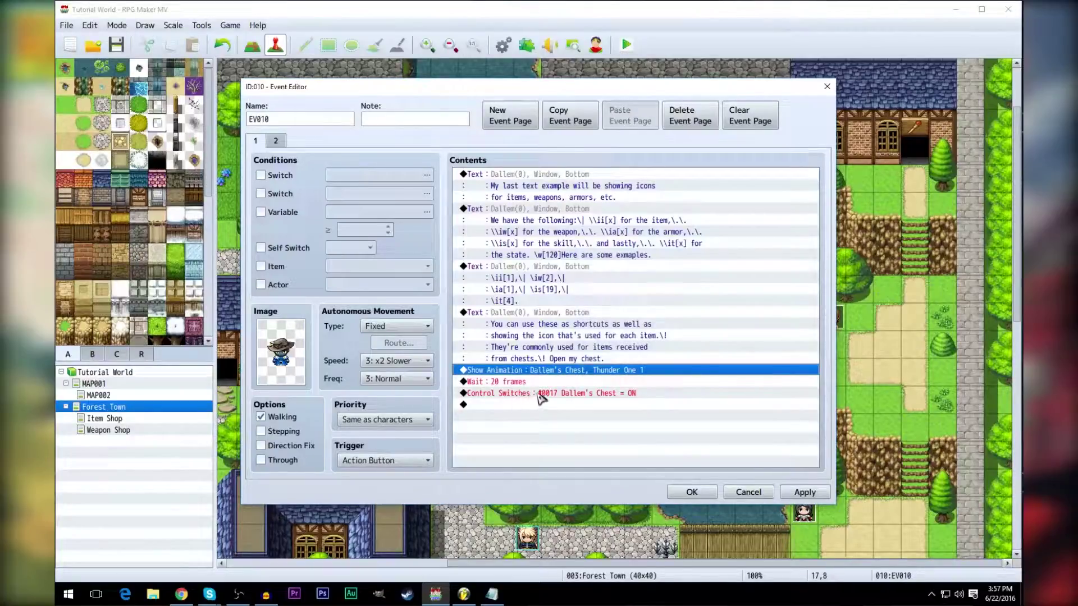
Step: Review the event's switch and wait commands and its second page, then apply and close the event
{"action": "left_click", "coordinate": [623, 394]}
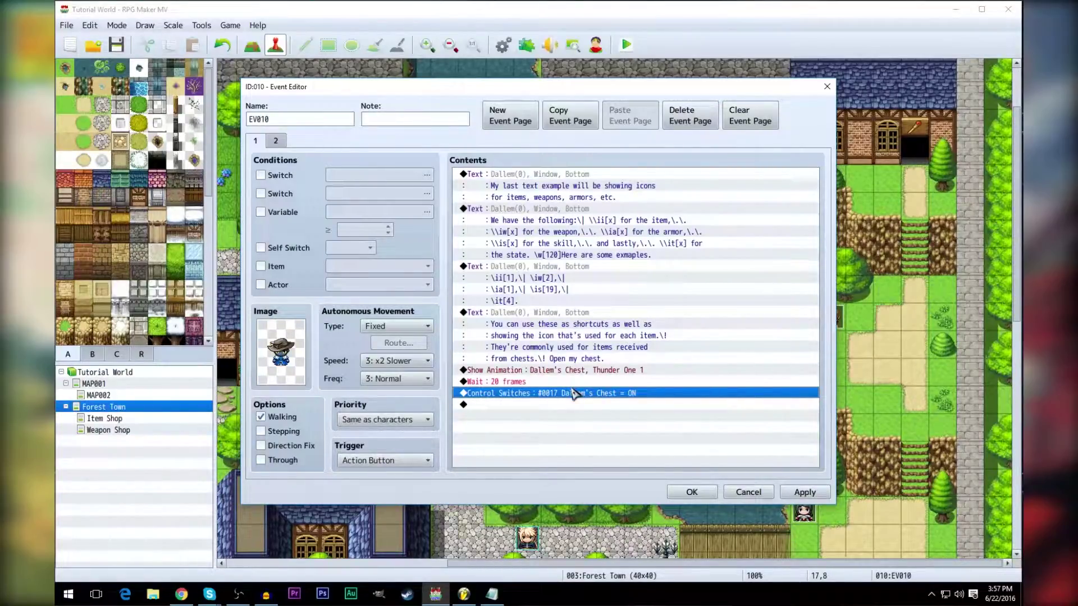
{"action": "left_click", "coordinate": [509, 381]}
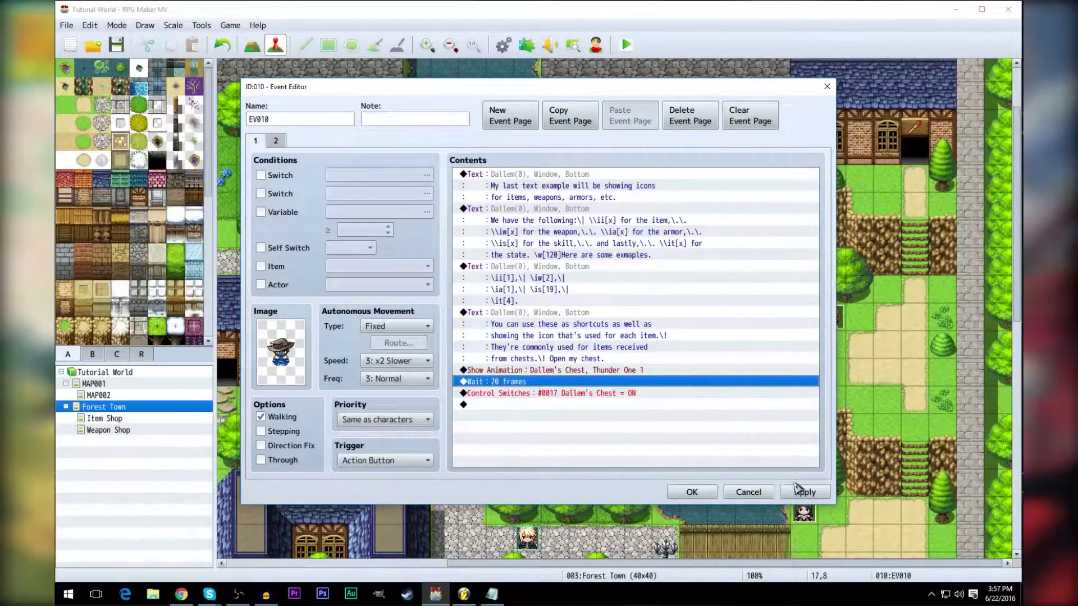
{"action": "left_click", "coordinate": [283, 140]}
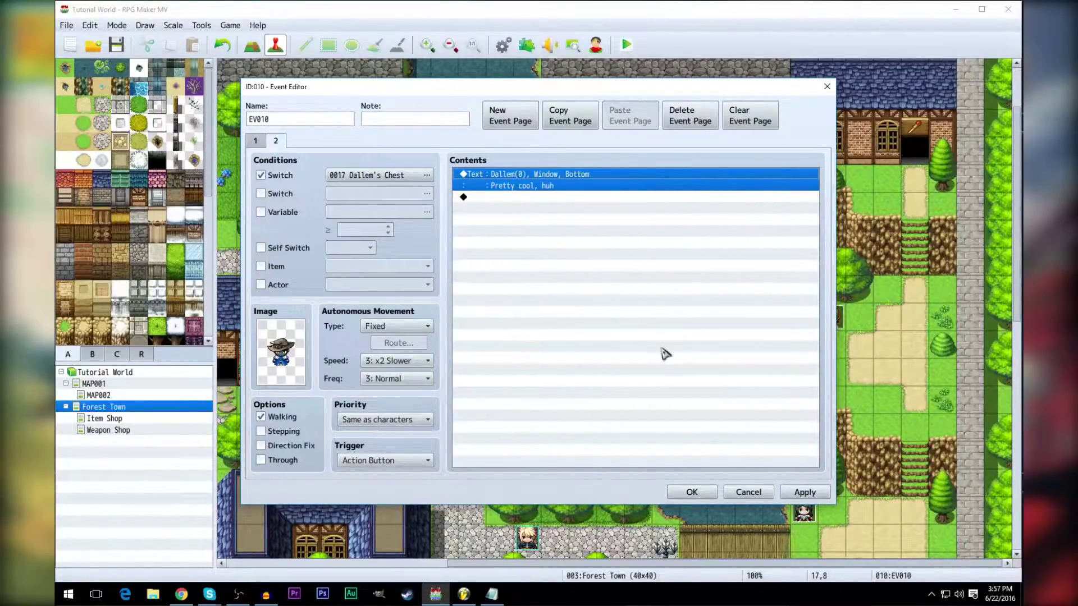
{"action": "left_click", "coordinate": [804, 492]}
{"action": "left_click", "coordinate": [690, 492]}
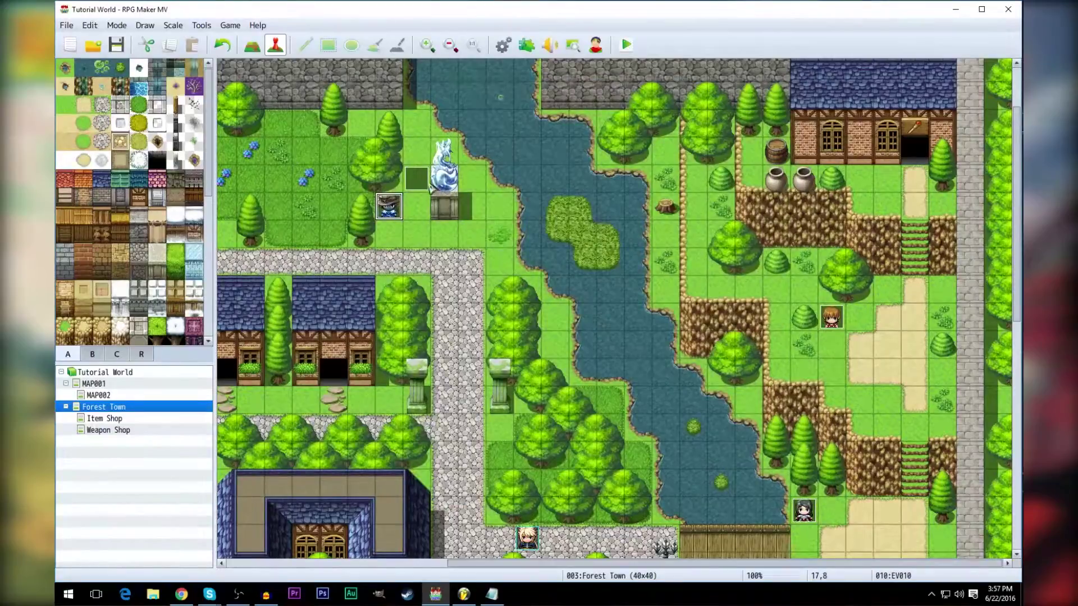
Step: Open the chest event beside the crystal statue and examine the conditions, image and commands on its three pages
{"action": "double_click", "coordinate": [417, 179]}
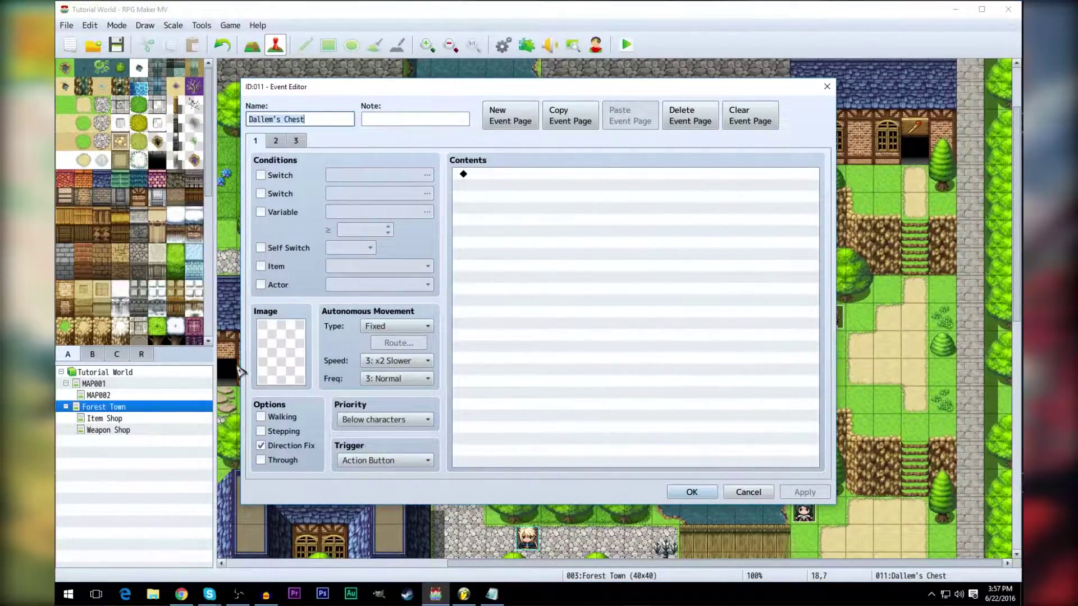
{"action": "left_click", "coordinate": [276, 141]}
{"action": "left_click", "coordinate": [295, 141]}
{"action": "left_click", "coordinate": [273, 141]}
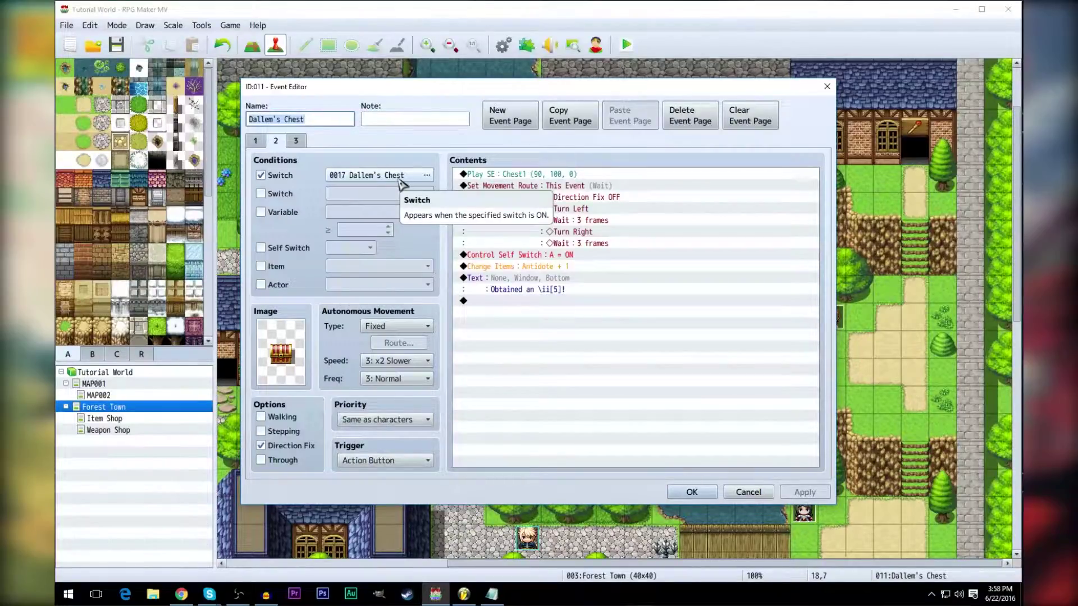
{"action": "left_click", "coordinate": [303, 143]}
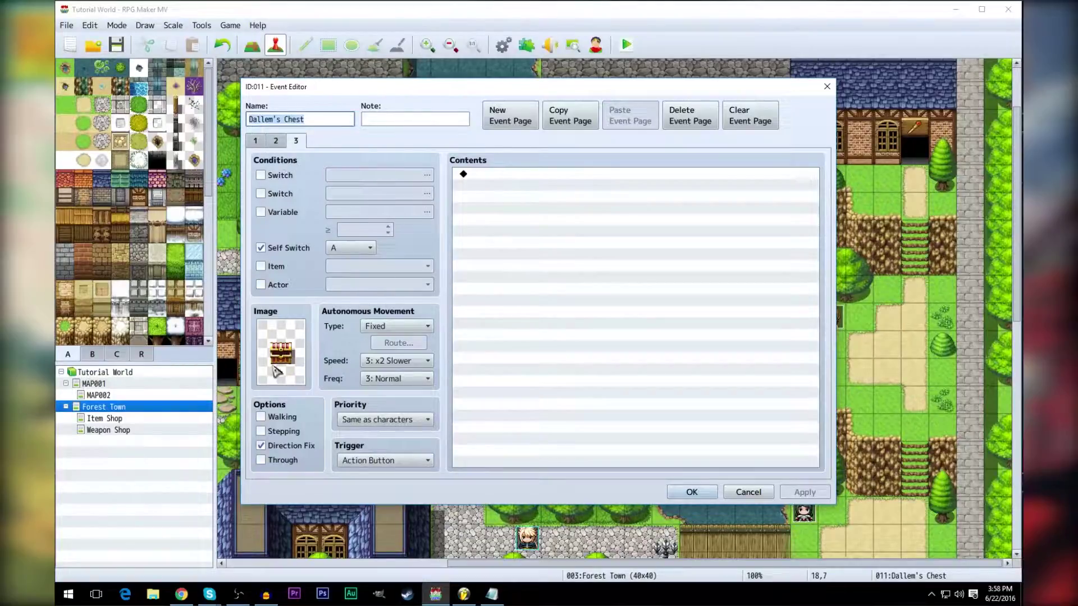
{"action": "left_click", "coordinate": [276, 142]}
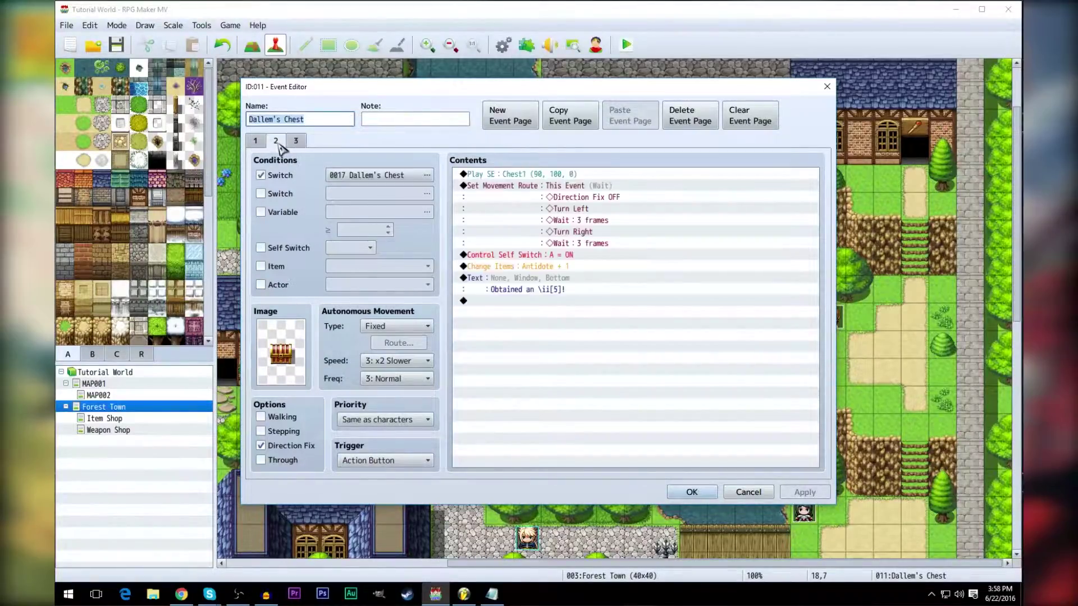
Step: Set the chest's "Obtained an \ii[5]!" message to a Dim background and Middle window position, and save the event
{"action": "left_click", "coordinate": [548, 285]}
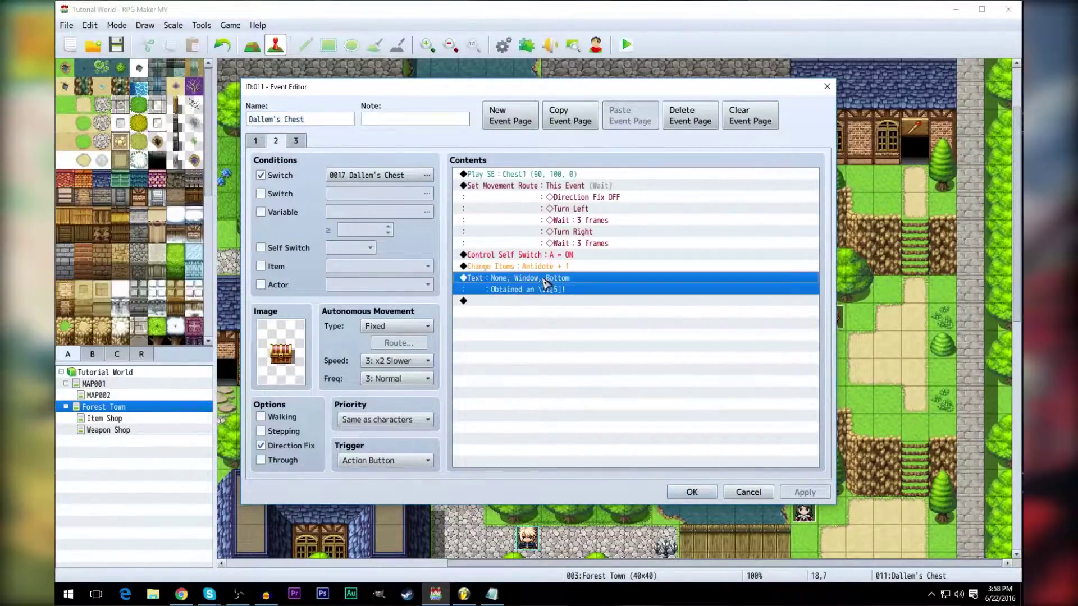
{"action": "key", "text": "Return"}
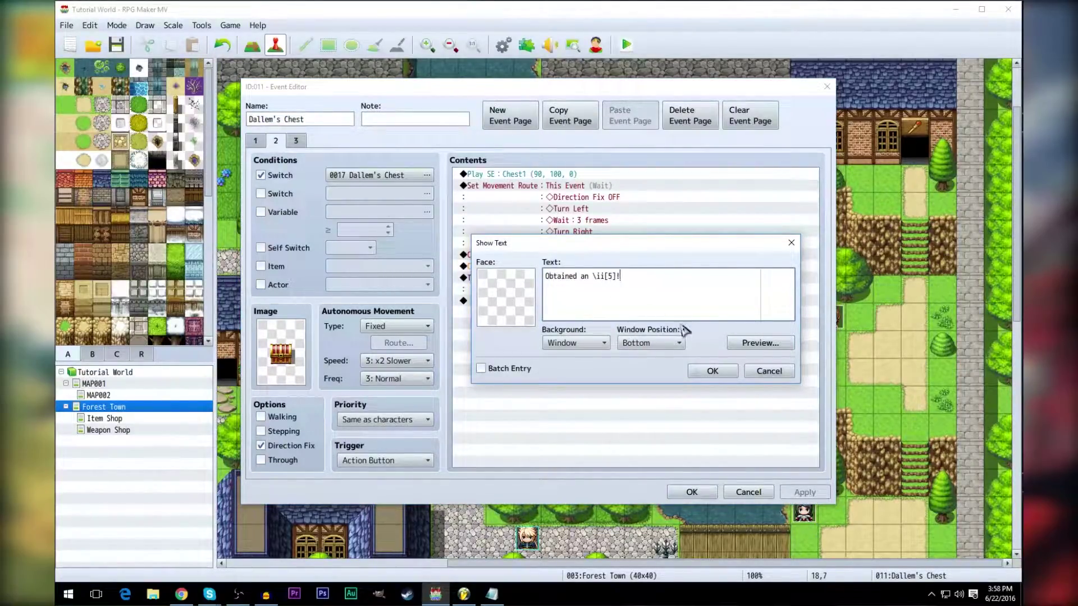
{"action": "left_click", "coordinate": [641, 339]}
{"action": "left_click", "coordinate": [641, 340]}
{"action": "left_click", "coordinate": [599, 344]}
{"action": "left_click", "coordinate": [665, 342]}
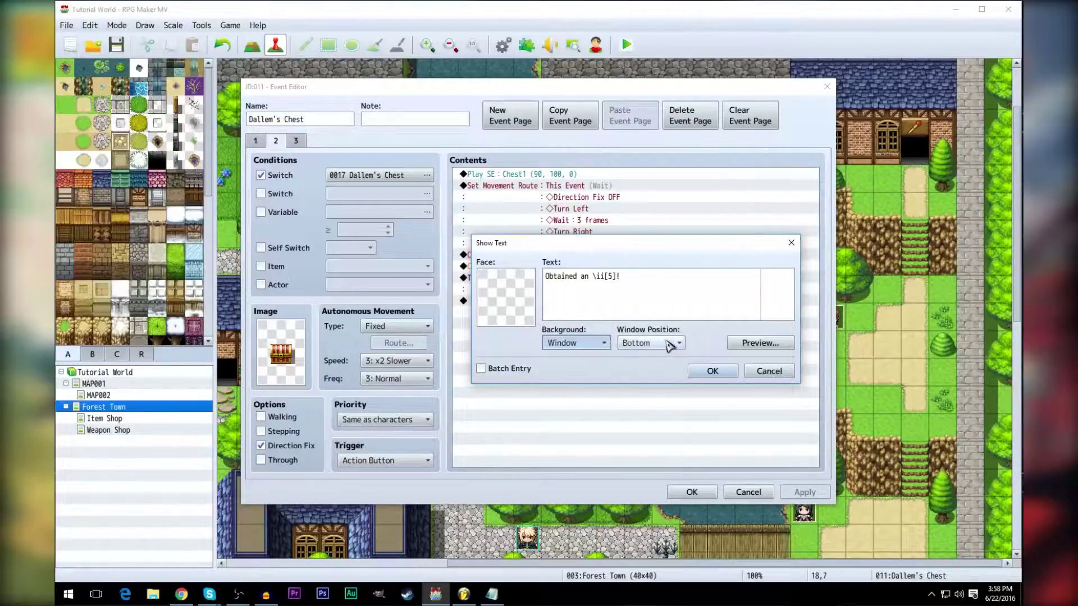
{"action": "left_click", "coordinate": [651, 372]}
{"action": "left_click", "coordinate": [575, 342]}
{"action": "left_click", "coordinate": [571, 371]}
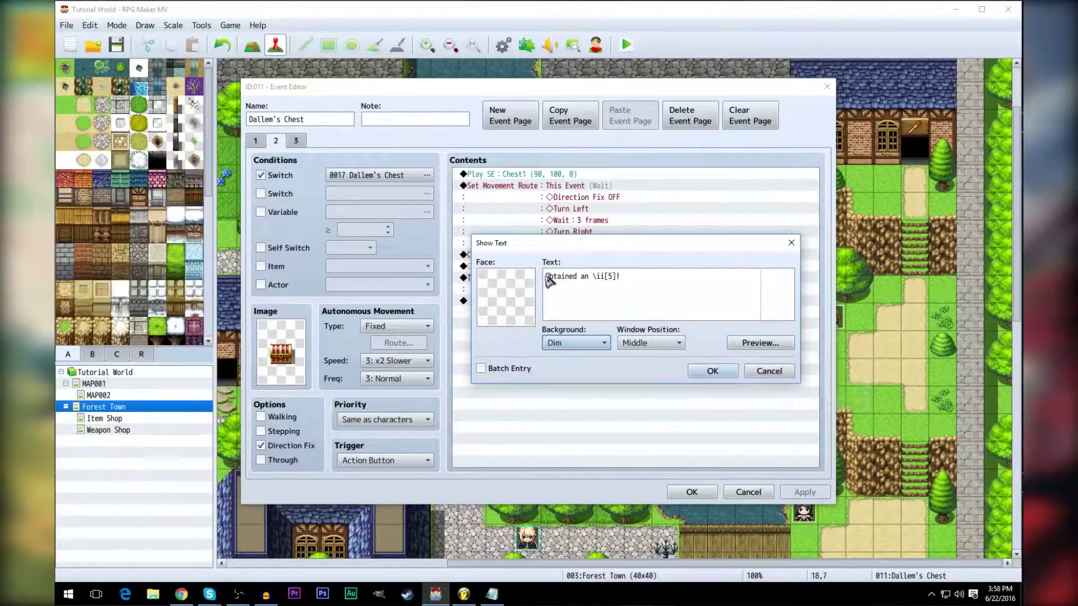
{"action": "left_click", "coordinate": [712, 372]}
{"action": "left_click", "coordinate": [804, 492]}
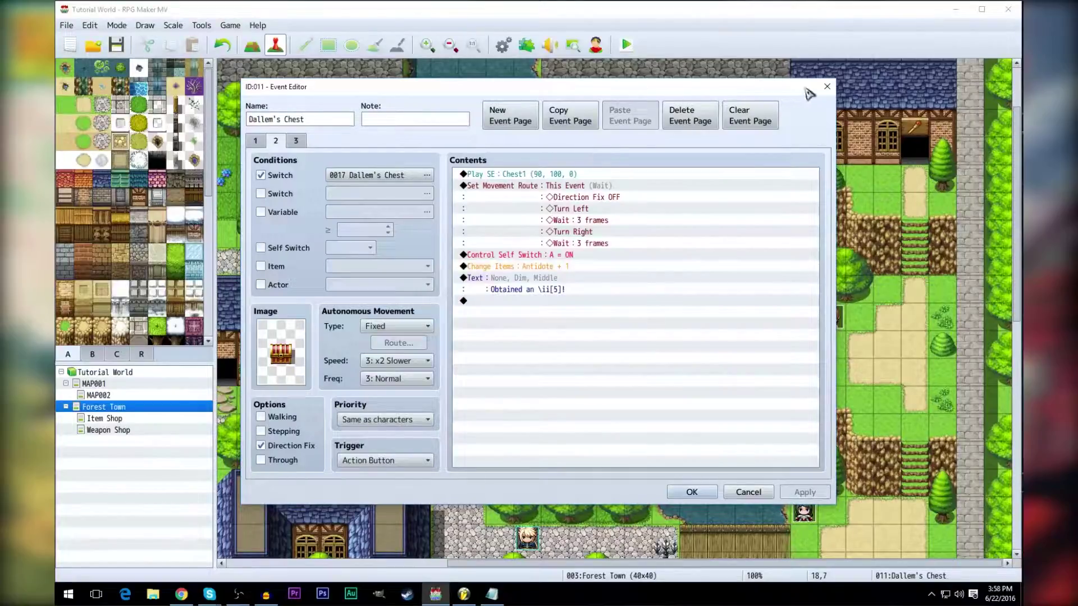
{"action": "left_click", "coordinate": [692, 491]}
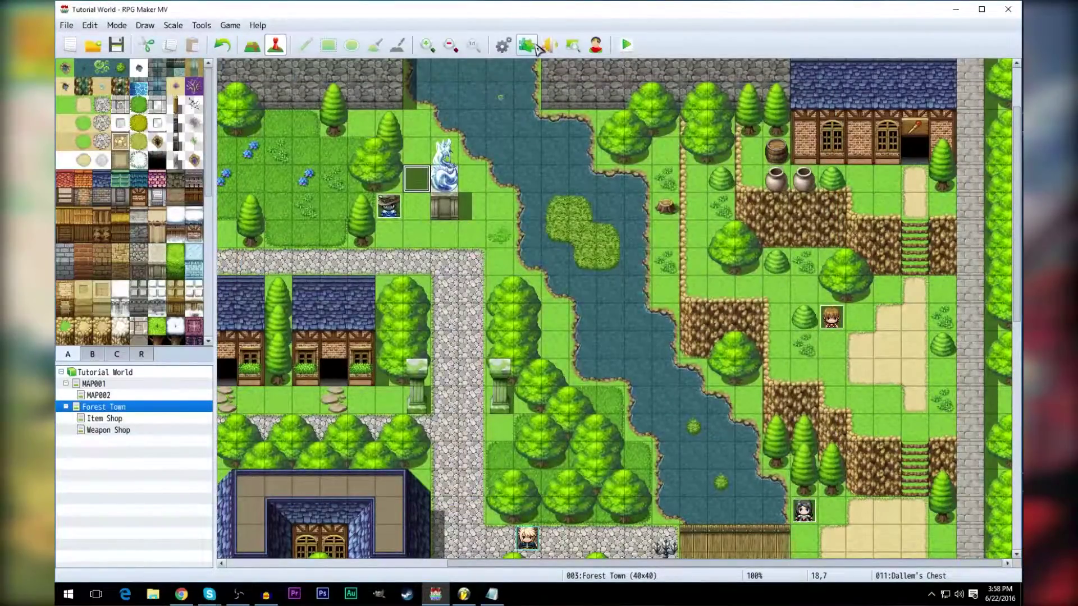
Step: Find YEP_MessageCore in the Plugin Manager, open its settings and check the list of selectable plugins
{"action": "left_click", "coordinate": [536, 49]}
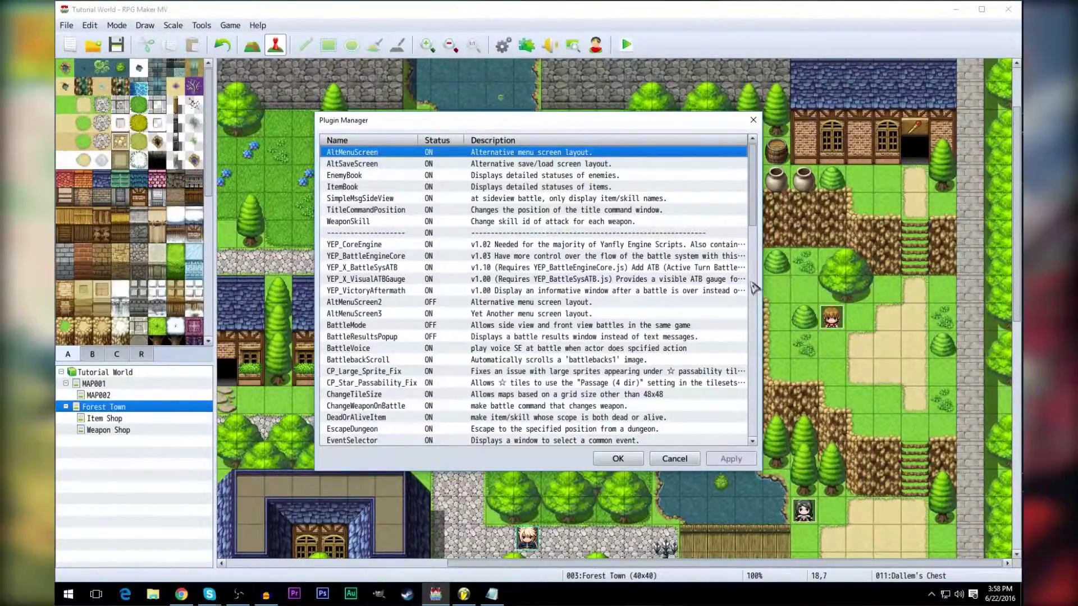
{"action": "left_click_drag", "start_coordinate": [756, 216], "coordinate": [770, 375]}
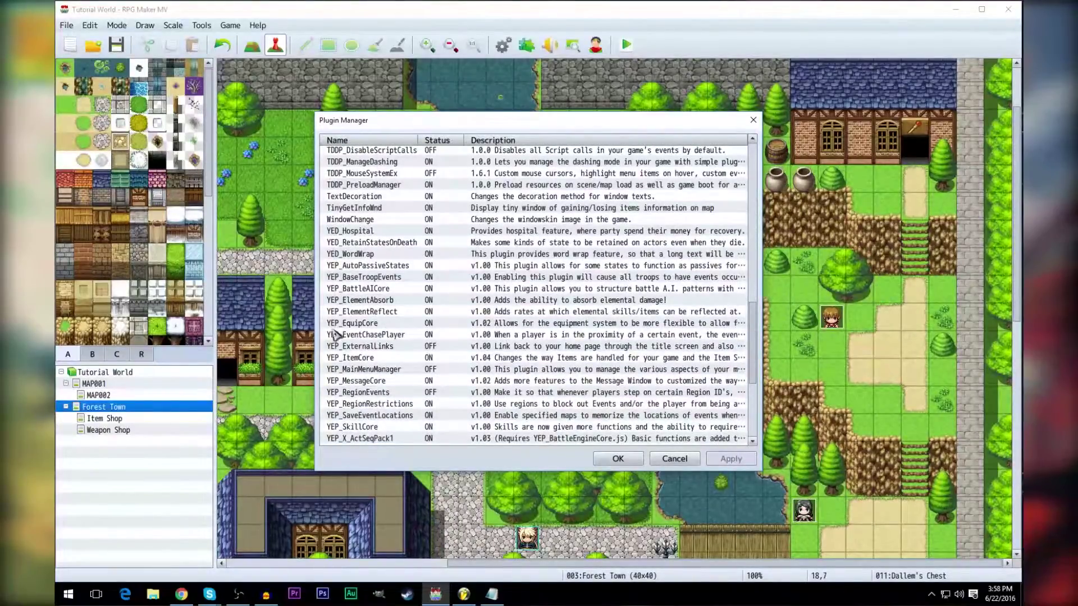
{"action": "left_click", "coordinate": [375, 382]}
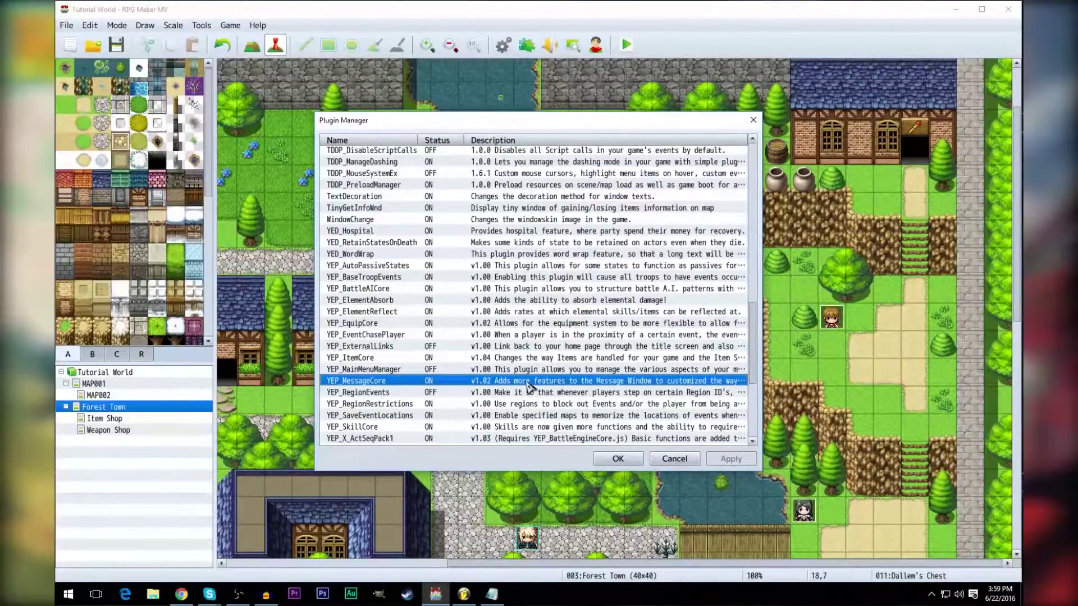
{"action": "double_click", "coordinate": [532, 381]}
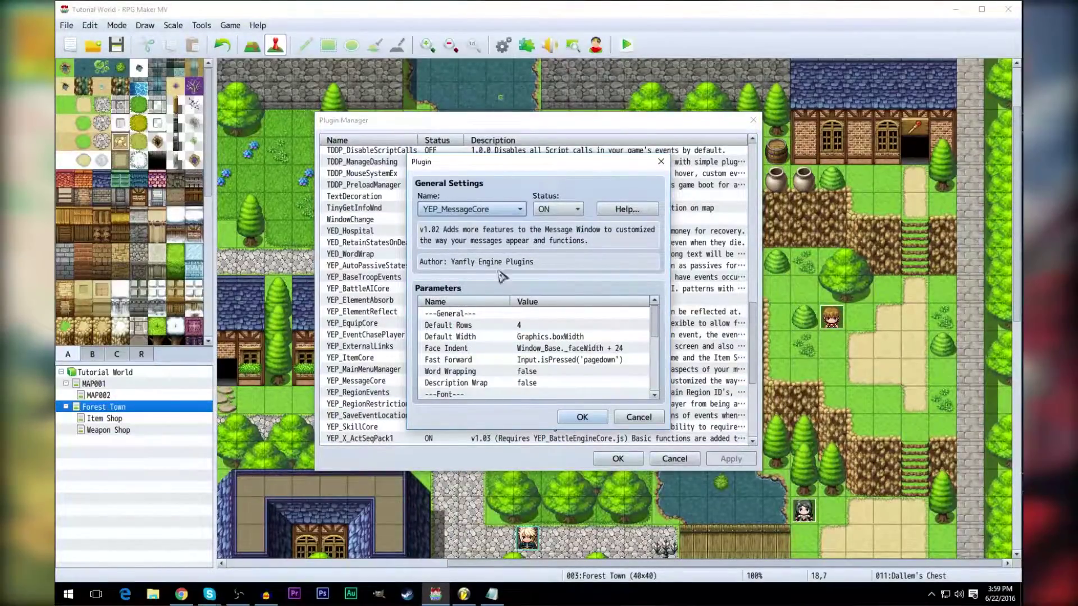
{"action": "left_click", "coordinate": [494, 209]}
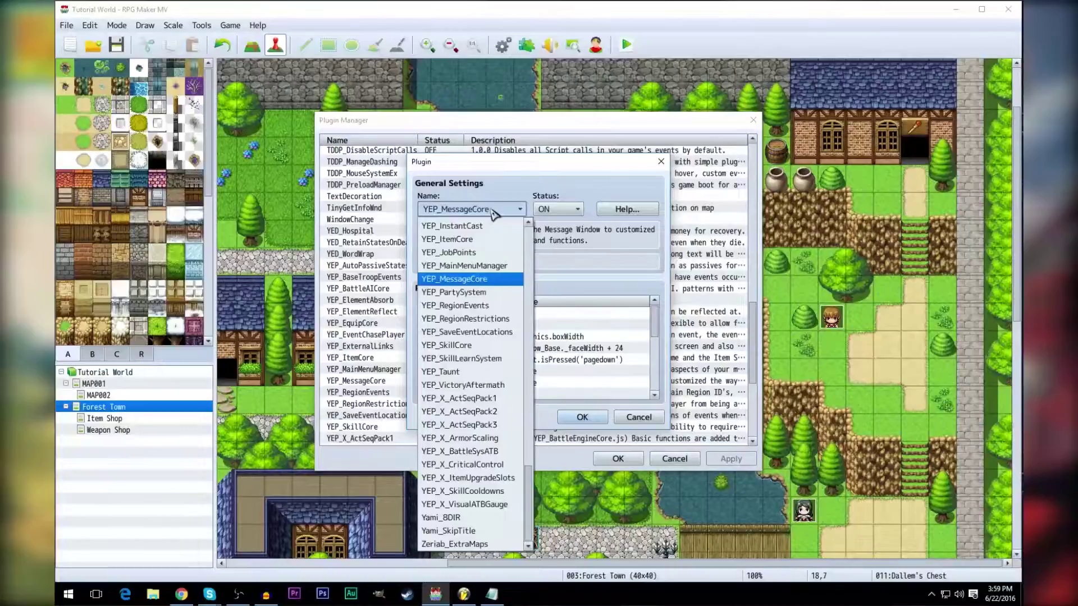
{"action": "left_click", "coordinate": [495, 209]}
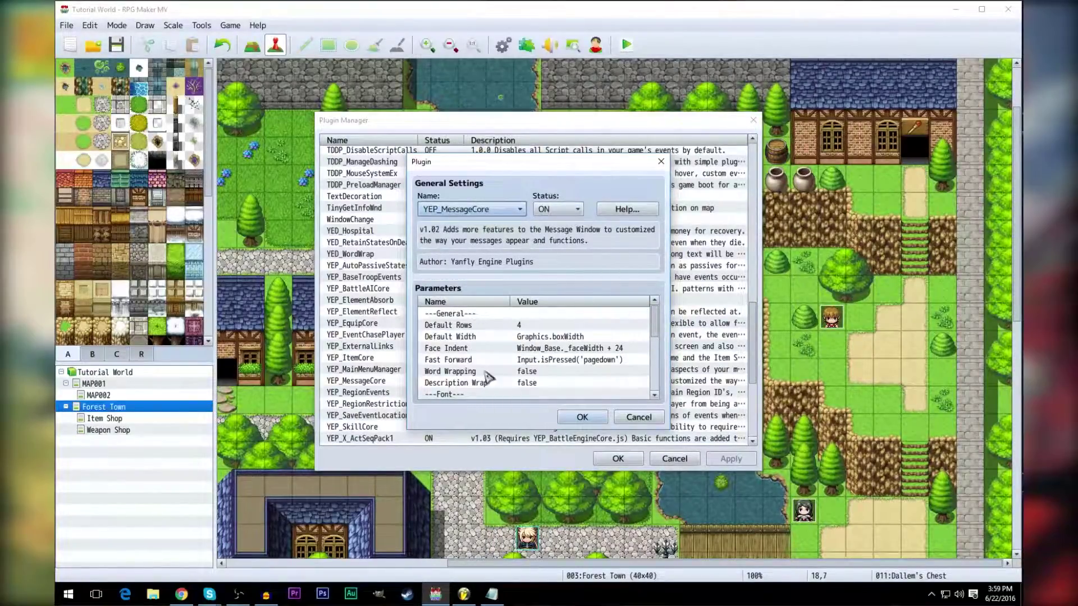
Step: Examine the YEP_MessageCore font and name box parameters and select the Word Wrapping parameter
{"action": "left_click_drag", "start_coordinate": [655, 330], "coordinate": [655, 385]}
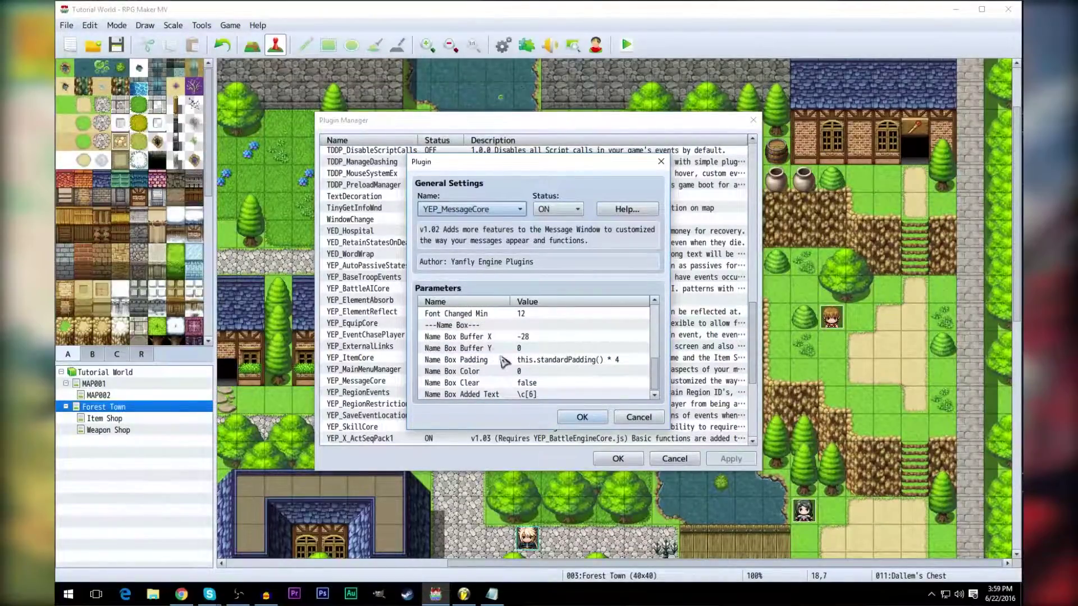
{"action": "left_click_drag", "start_coordinate": [656, 375], "coordinate": [662, 341]}
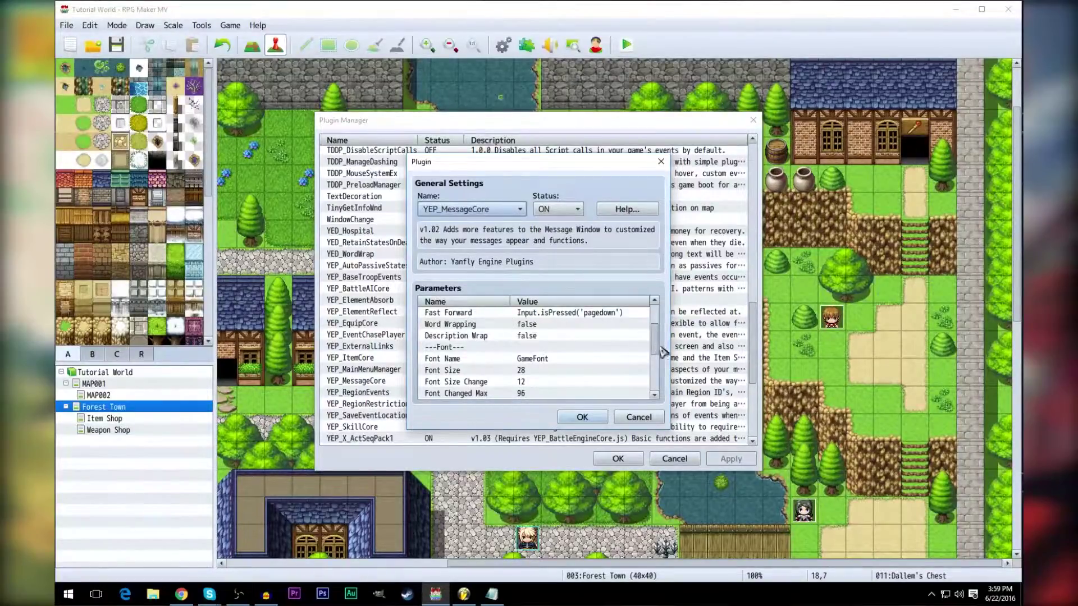
{"action": "left_click_drag", "start_coordinate": [654, 338], "coordinate": [654, 312]}
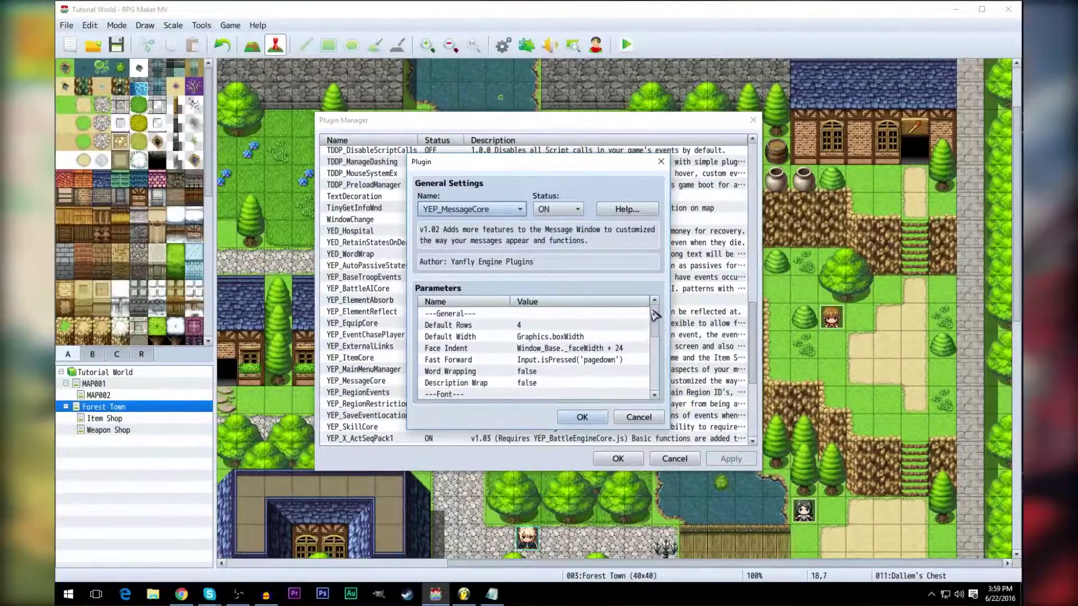
{"action": "left_click", "coordinate": [518, 372]}
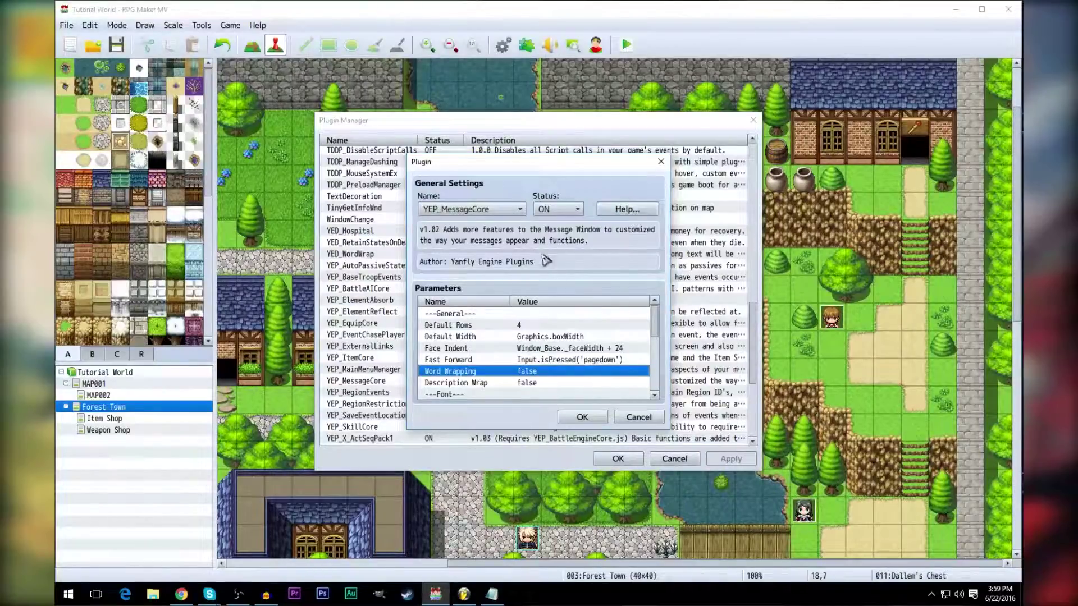
Step: Open the YEP_MessageCore help at its text codes, switch to the Notepad copy, maximize it and find the Text Codes section
{"action": "left_click", "coordinate": [624, 210]}
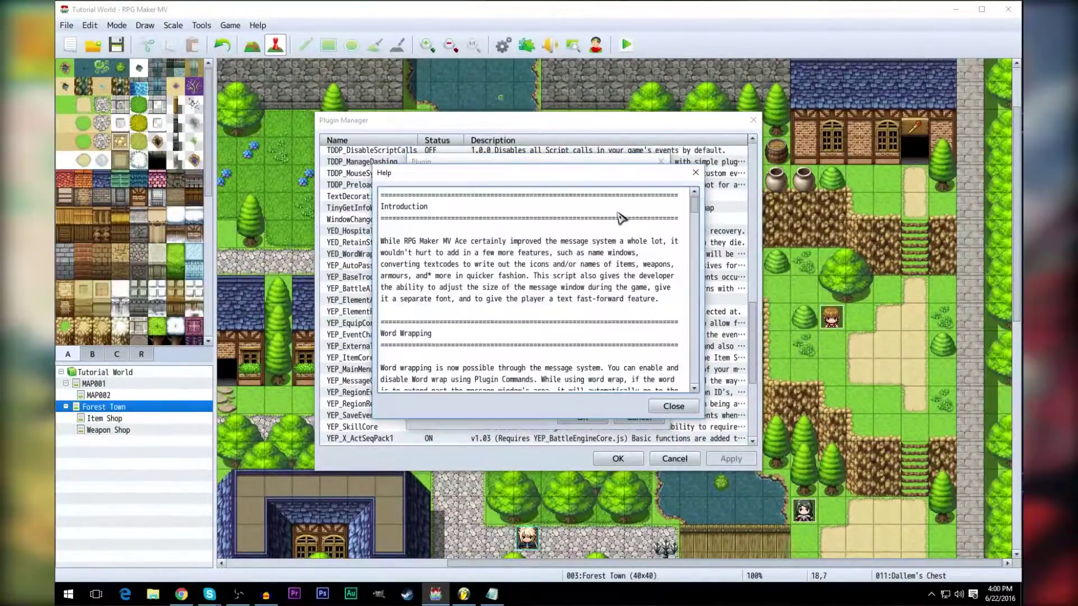
{"action": "left_click_drag", "start_coordinate": [696, 206], "coordinate": [698, 243]}
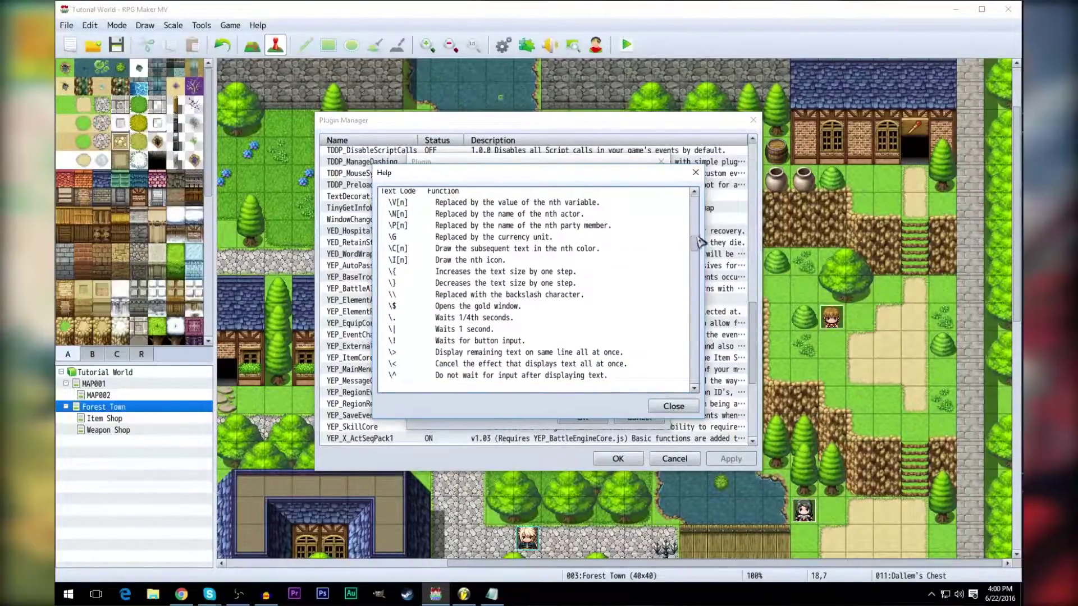
{"action": "left_click", "coordinate": [491, 593]}
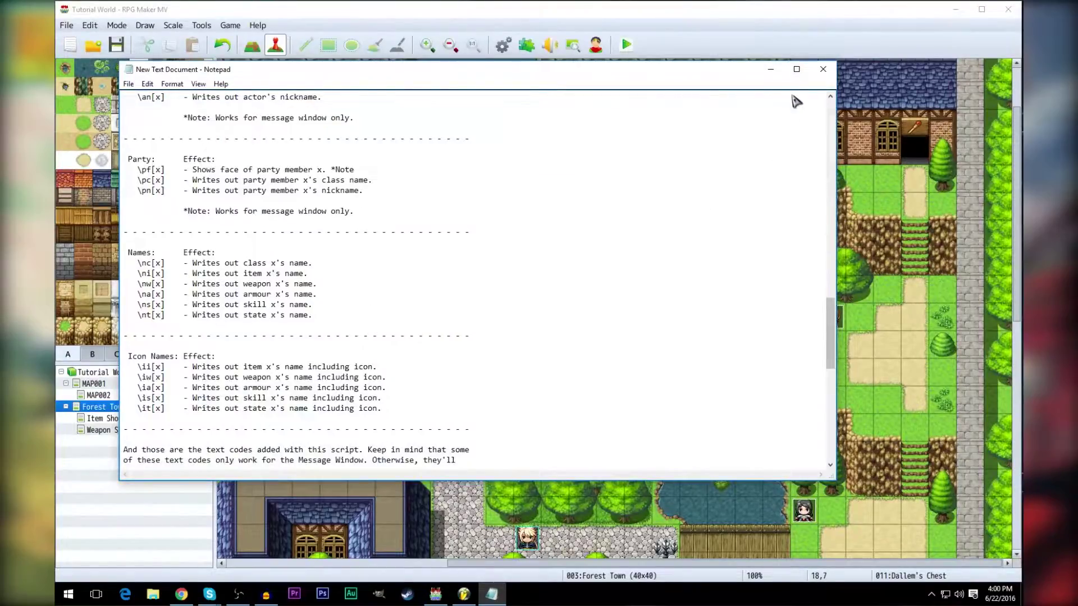
{"action": "left_click", "coordinate": [796, 69]}
{"action": "scroll", "coordinate": [409, 230], "scroll_direction": "up", "scroll_amount": 20}
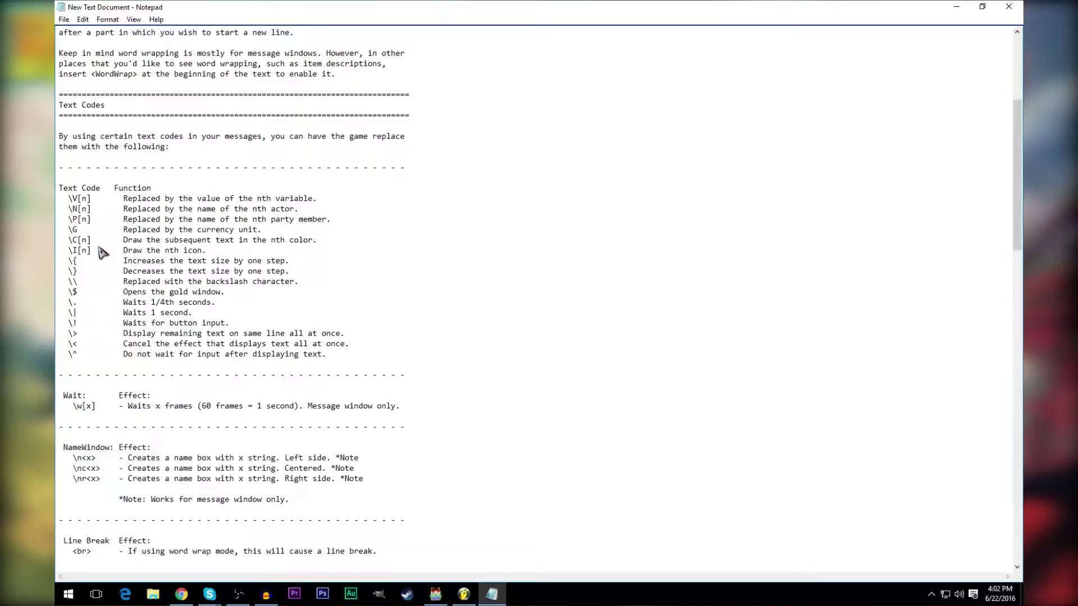
Step: Switch back to RPG Maker MV and close the plugin help, the YEP_MessageCore settings and the Plugin Manager
{"action": "left_click", "coordinate": [436, 594]}
{"action": "left_click", "coordinate": [672, 406]}
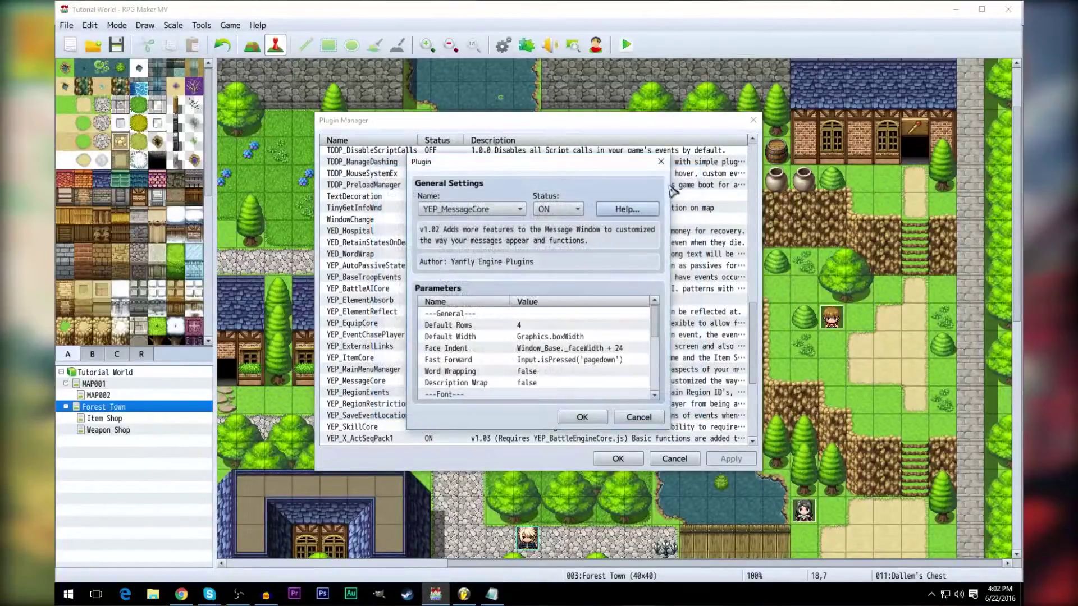
{"action": "left_click", "coordinate": [662, 163]}
{"action": "left_click", "coordinate": [752, 120]}
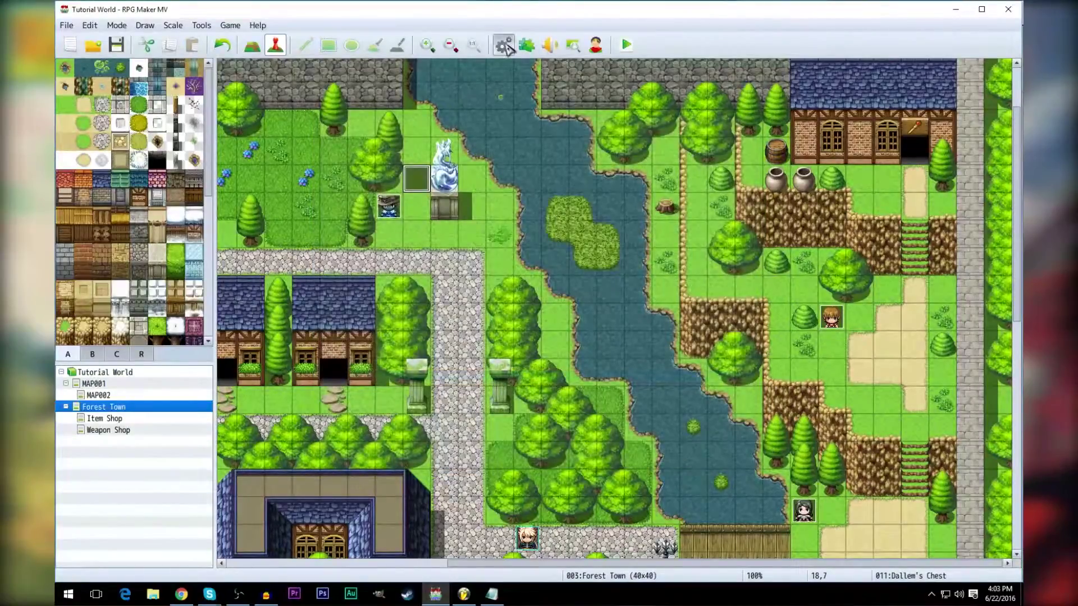
Step: Check the index numbers of several icons in the Mechanical Arm weapon's icon picker in the Database, and close the picker without applying
{"action": "key", "text": "F9"}
{"action": "left_click", "coordinate": [581, 139]}
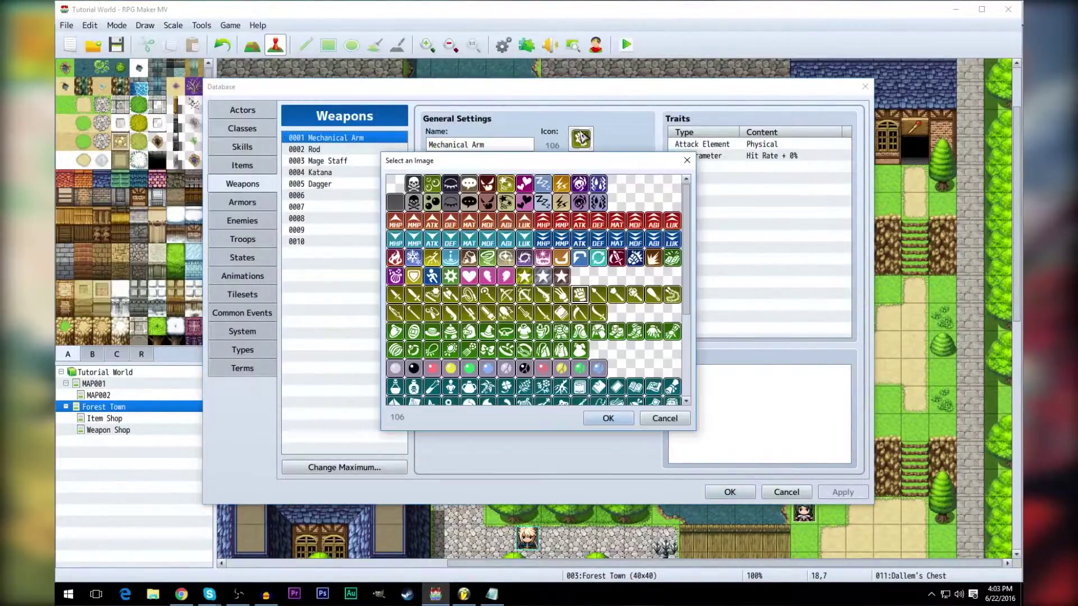
{"action": "left_click", "coordinate": [395, 184]}
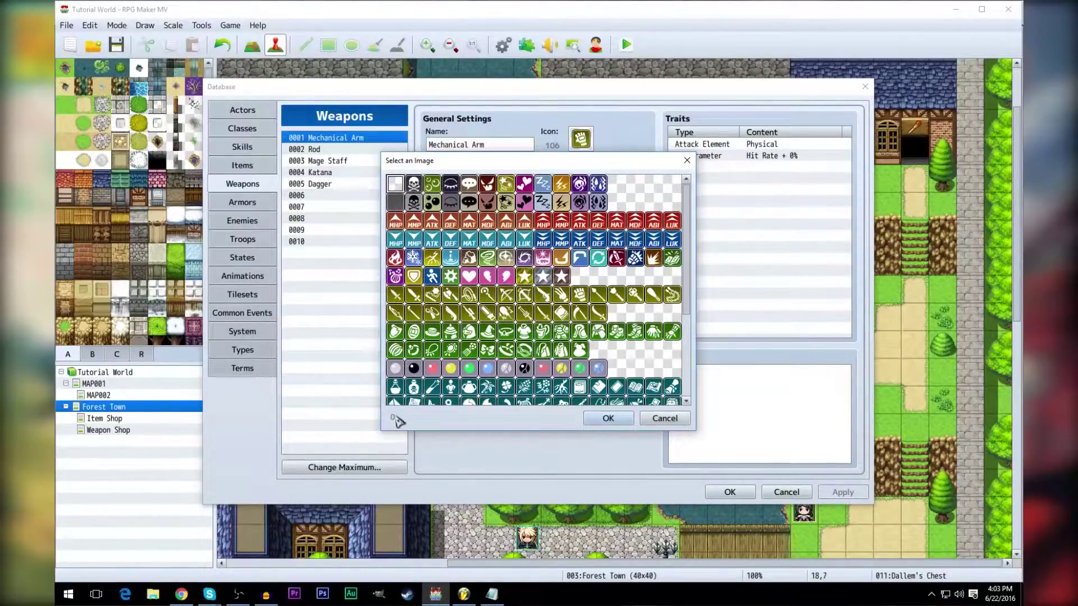
{"action": "left_click", "coordinate": [677, 333]}
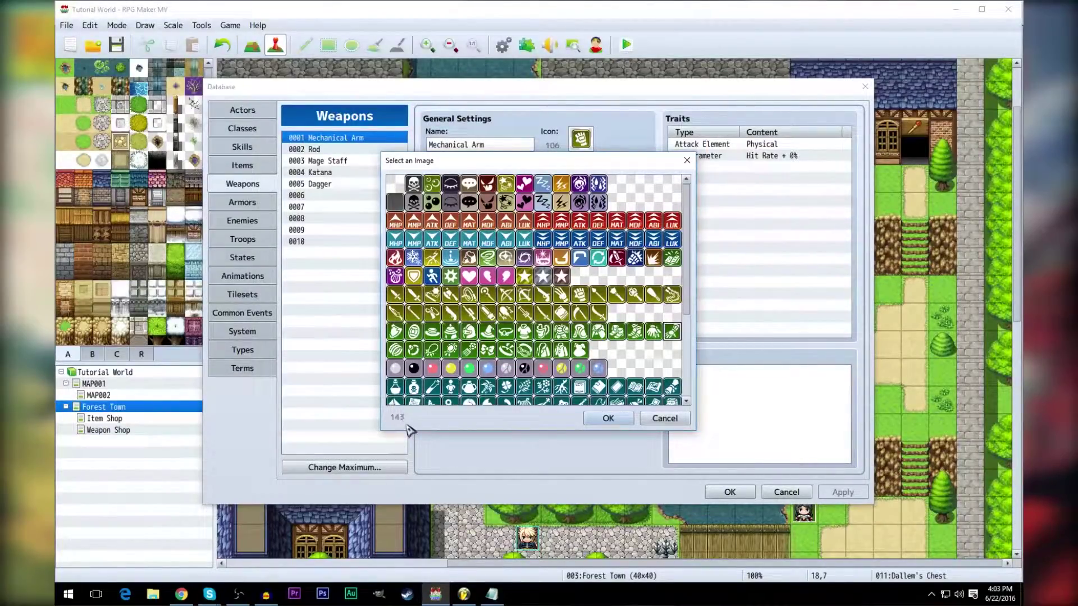
{"action": "left_click_drag", "start_coordinate": [687, 234], "coordinate": [687, 211]}
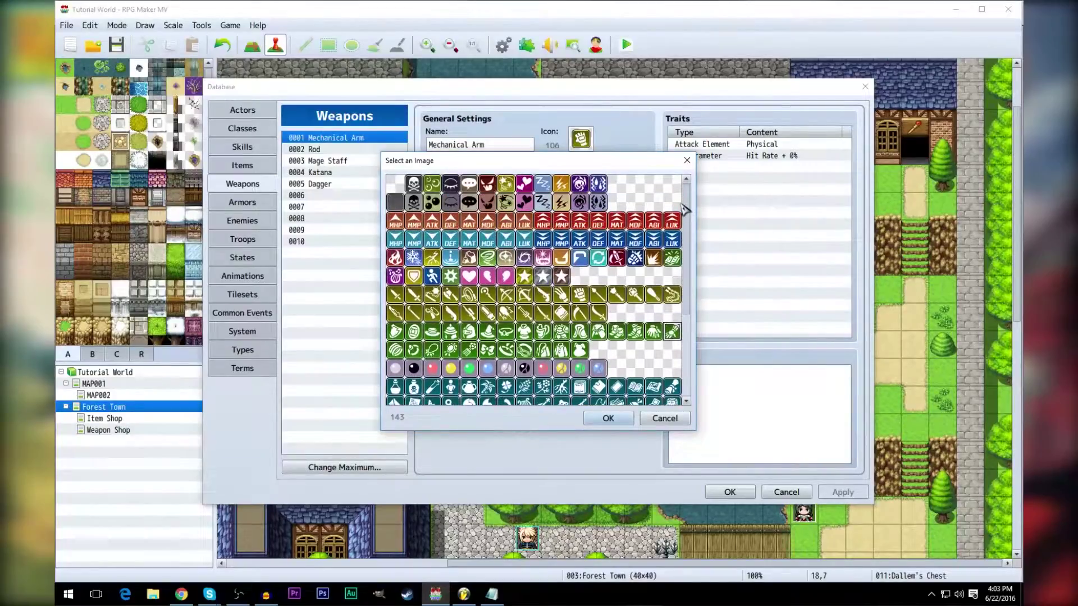
{"action": "left_click", "coordinate": [436, 226]}
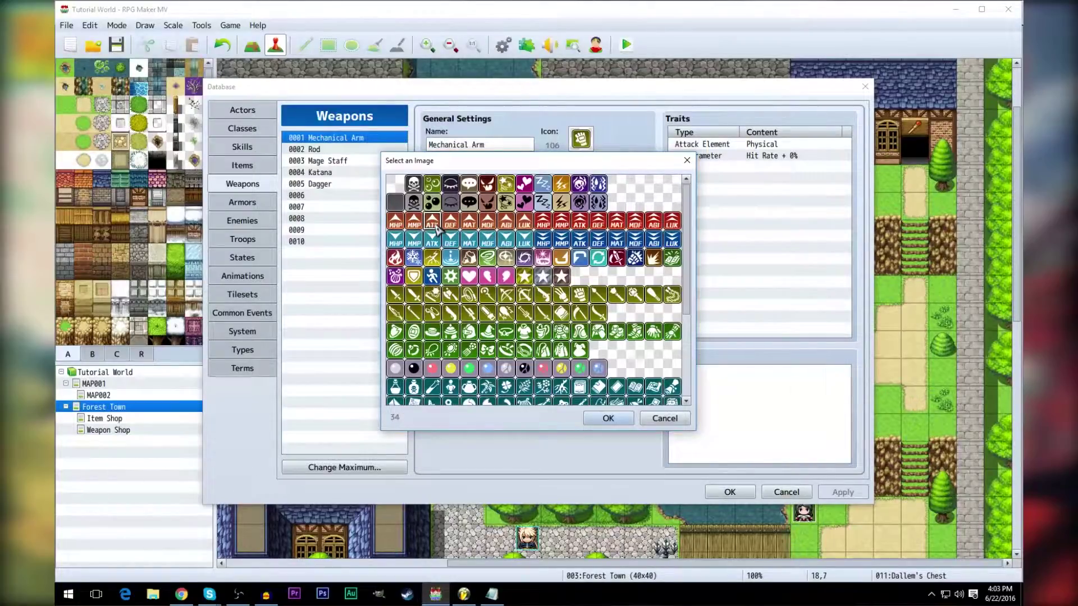
{"action": "left_click", "coordinate": [433, 241]}
{"action": "left_click", "coordinate": [687, 161]}
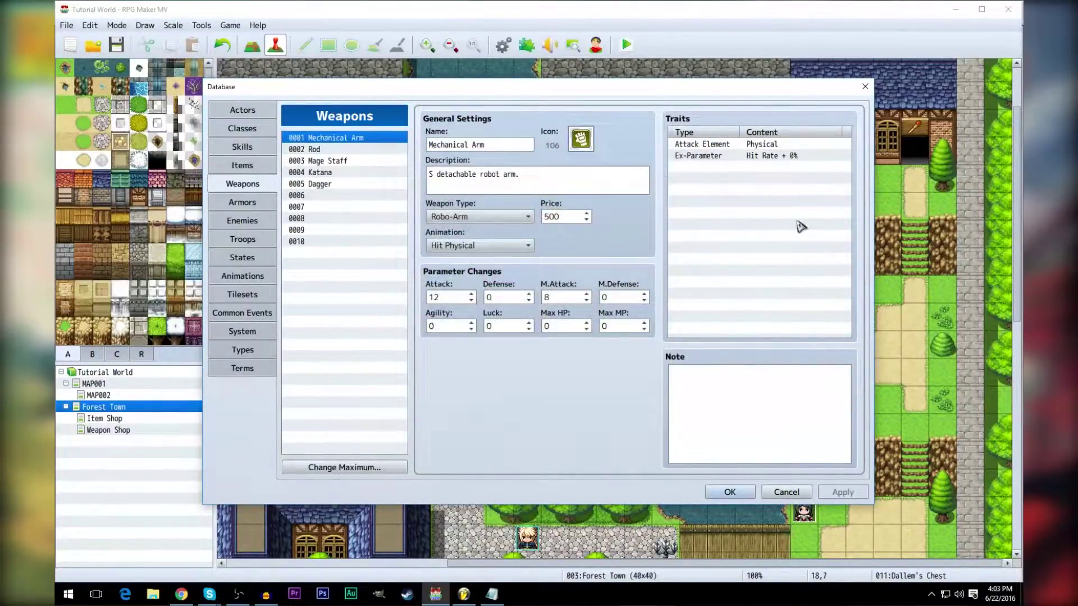
Step: Switch to the Notepad document and examine the basic text codes and the Wait, NameWindow and Line Break codes
{"action": "left_click", "coordinate": [493, 595]}
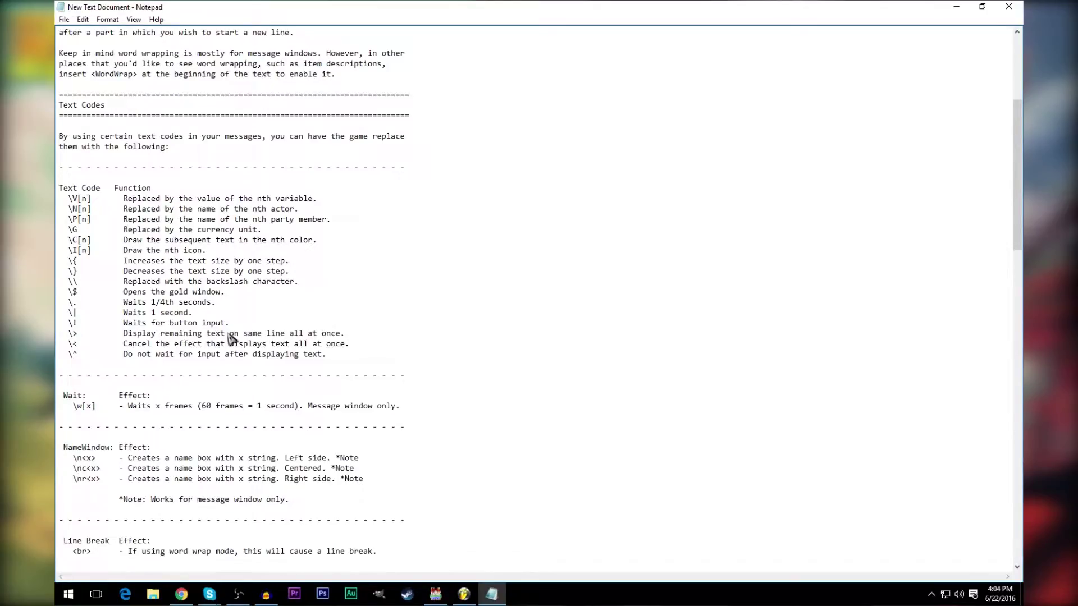
{"action": "scroll", "coordinate": [449, 328], "scroll_direction": "down", "scroll_amount": 2}
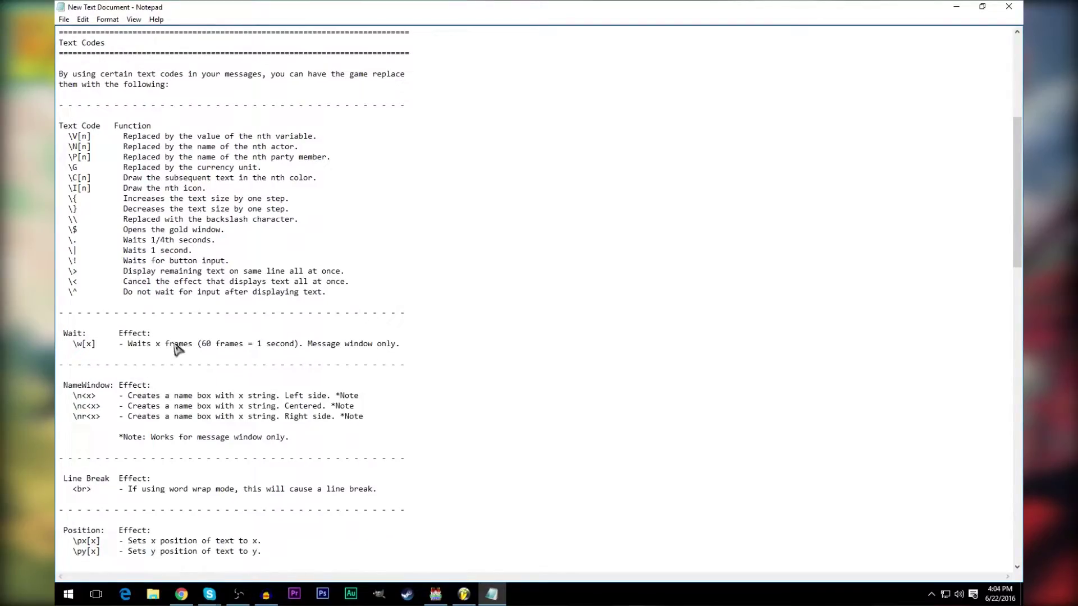
{"action": "scroll", "coordinate": [432, 388], "scroll_direction": "down", "scroll_amount": 1}
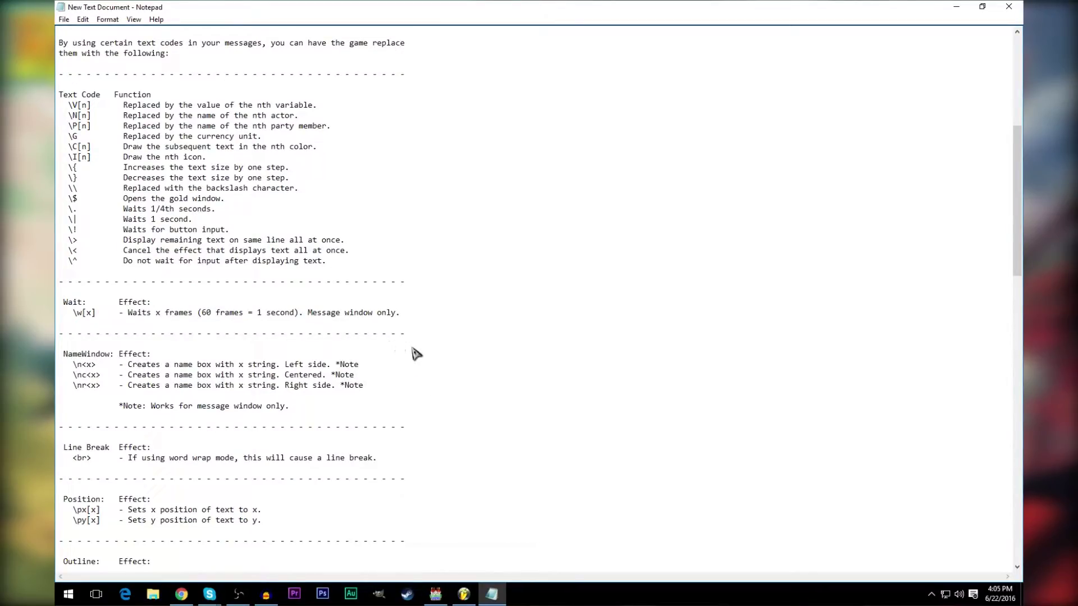
{"action": "scroll", "coordinate": [505, 368], "scroll_direction": "down", "scroll_amount": 3}
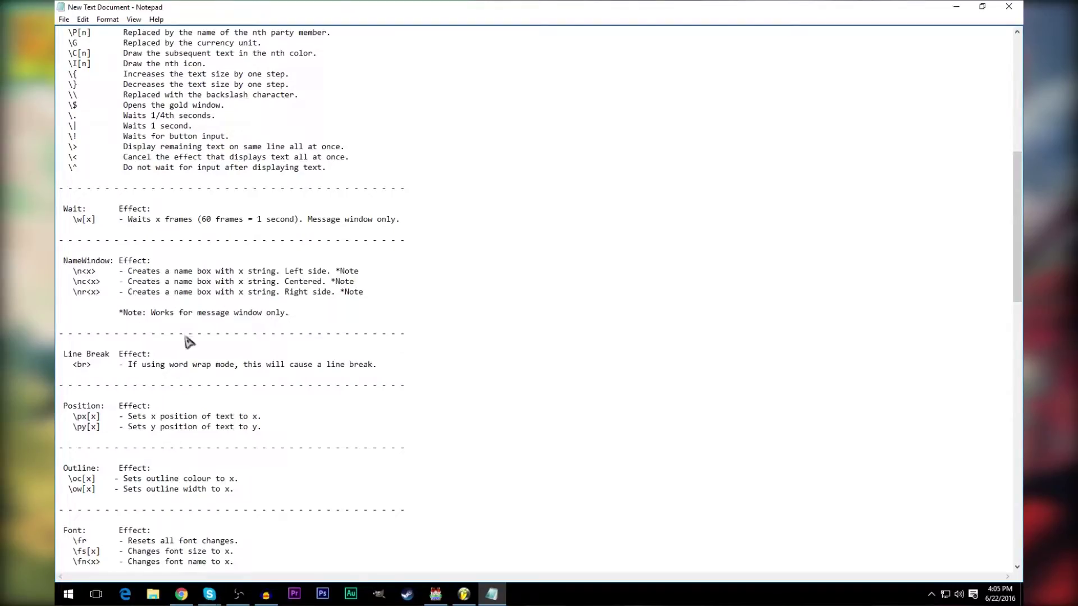
{"action": "scroll", "coordinate": [346, 316], "scroll_direction": "down", "scroll_amount": 1}
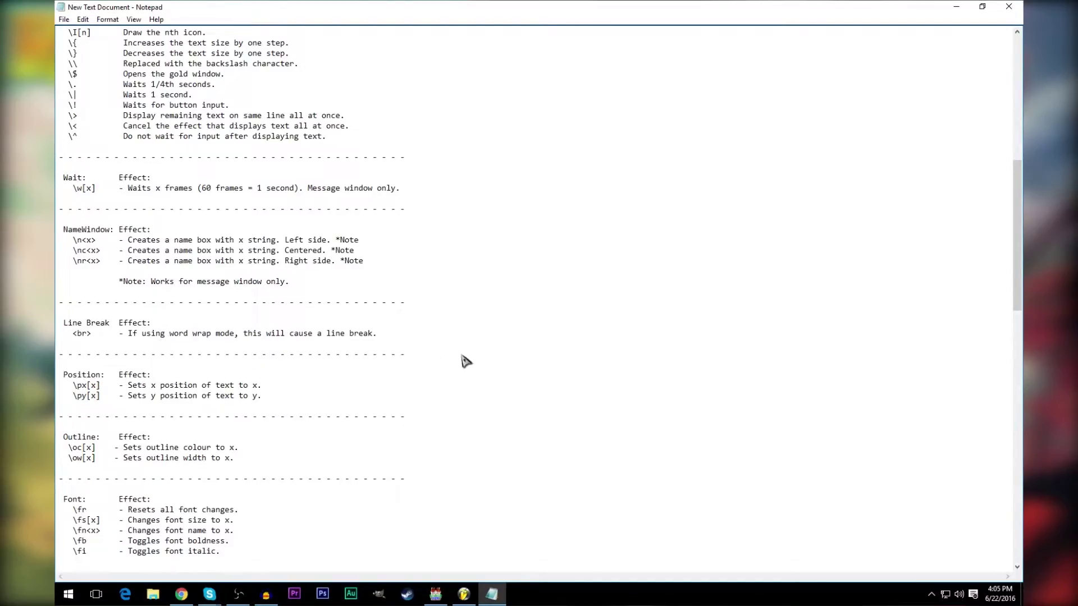
{"action": "scroll", "coordinate": [433, 369], "scroll_direction": "down", "scroll_amount": 3}
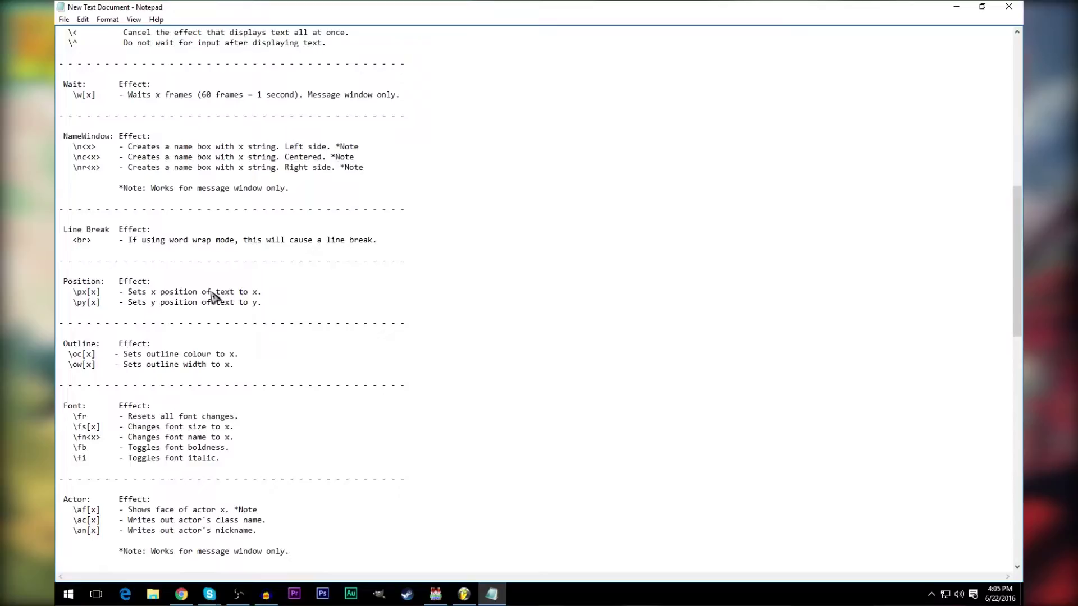
Step: Skim the remaining text codes to the end of the list and return to examine the Position and Outline codes
{"action": "scroll", "coordinate": [212, 296], "scroll_direction": "down", "scroll_amount": 6}
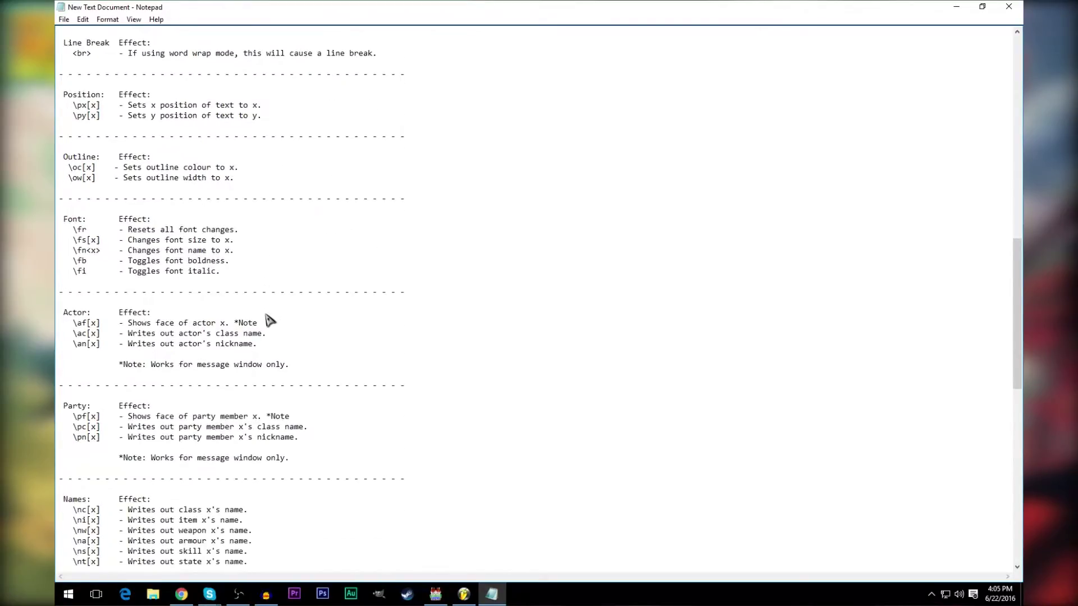
{"action": "scroll", "coordinate": [268, 320], "scroll_direction": "down", "scroll_amount": 2}
{"action": "scroll", "coordinate": [268, 320], "scroll_direction": "down", "scroll_amount": 4}
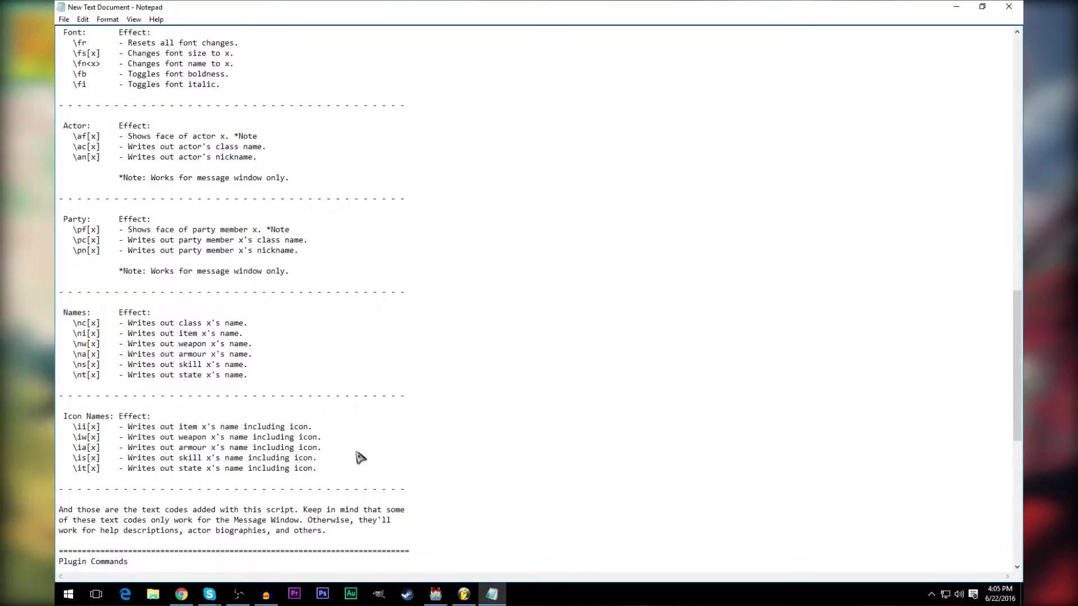
{"action": "scroll", "coordinate": [343, 467], "scroll_direction": "down", "scroll_amount": 6}
{"action": "scroll", "coordinate": [344, 467], "scroll_direction": "up", "scroll_amount": 18}
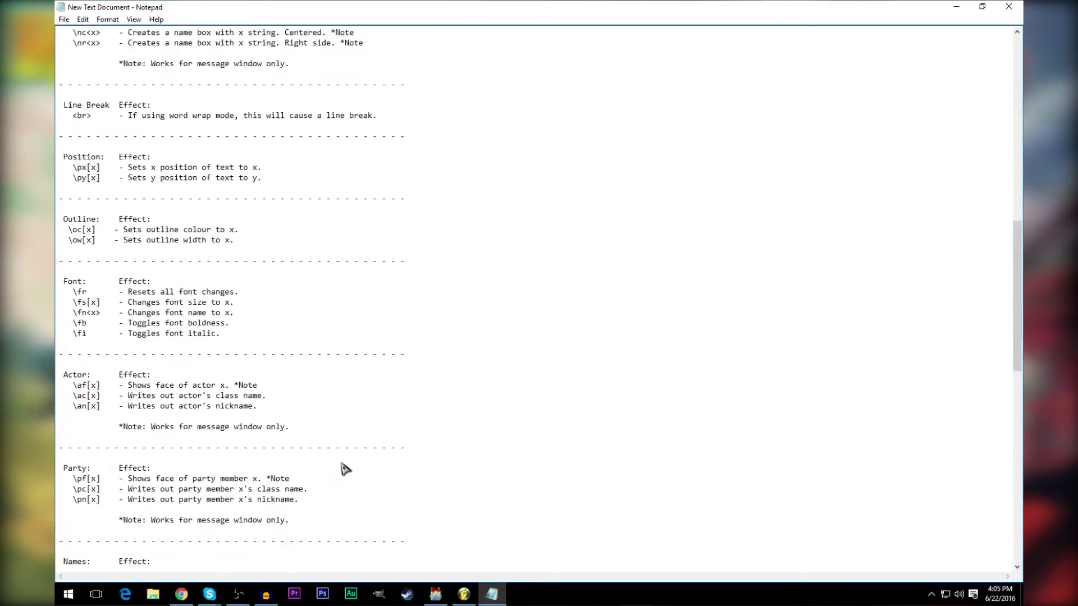
{"action": "scroll", "coordinate": [345, 469], "scroll_direction": "up", "scroll_amount": 1}
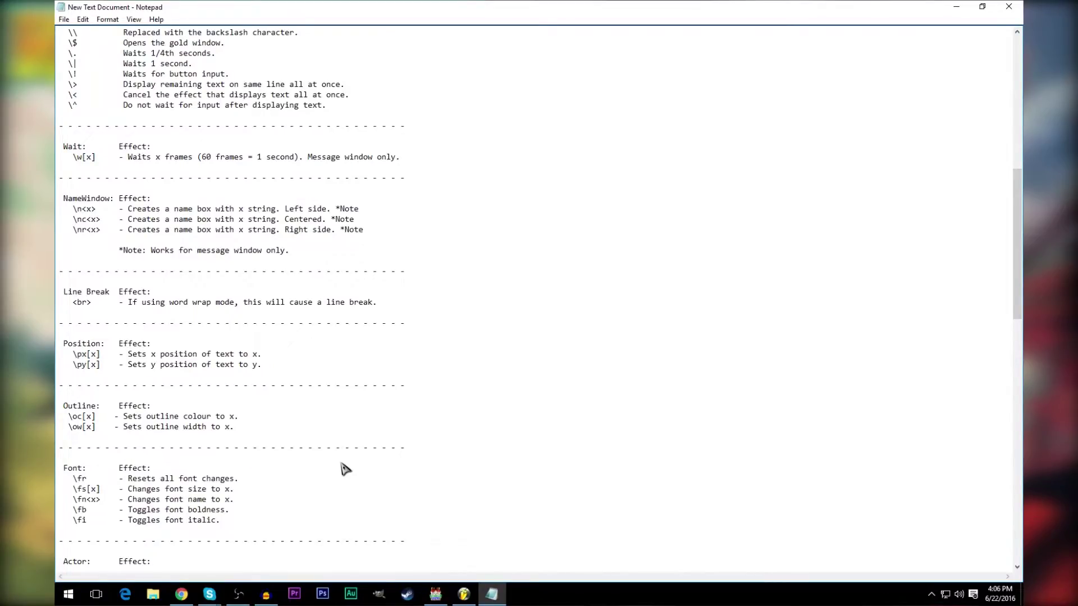
{"action": "scroll", "coordinate": [363, 493], "scroll_direction": "down", "scroll_amount": 1}
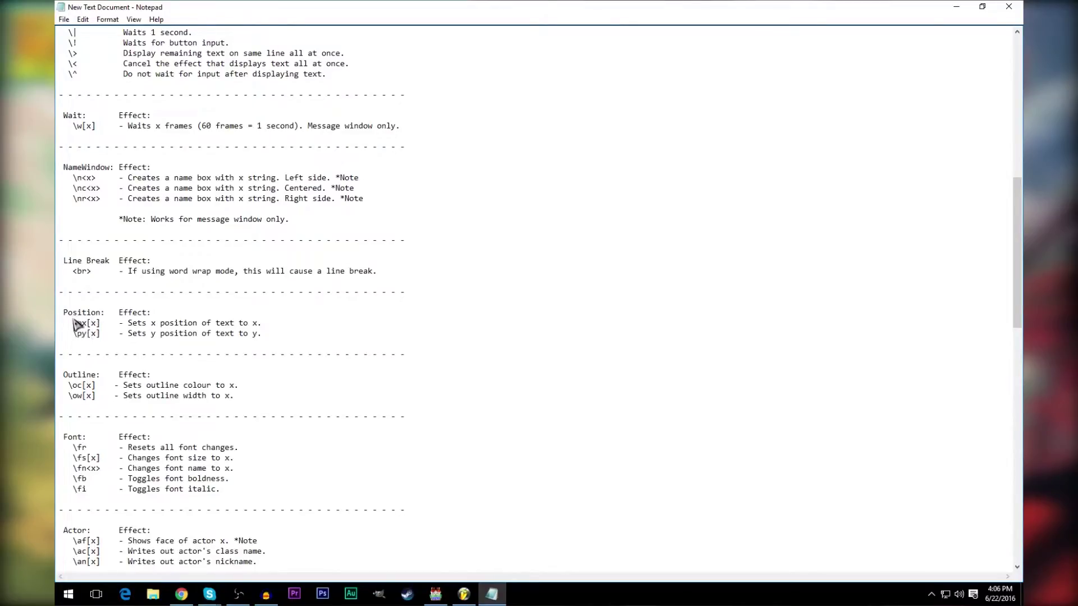
{"action": "scroll", "coordinate": [353, 317], "scroll_direction": "down", "scroll_amount": 1}
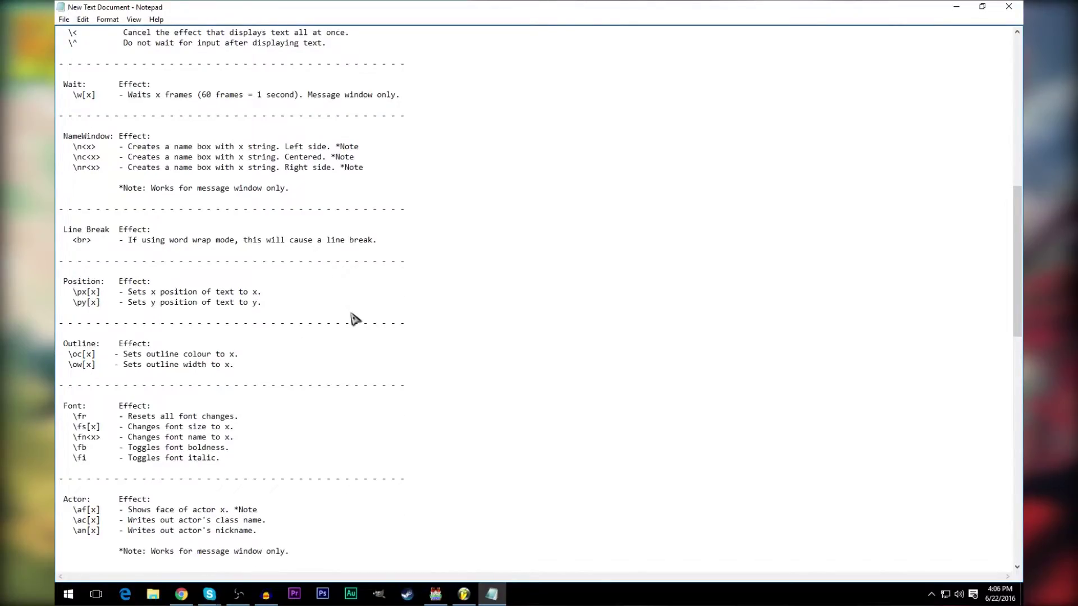
{"action": "scroll", "coordinate": [355, 309], "scroll_direction": "down", "scroll_amount": 1}
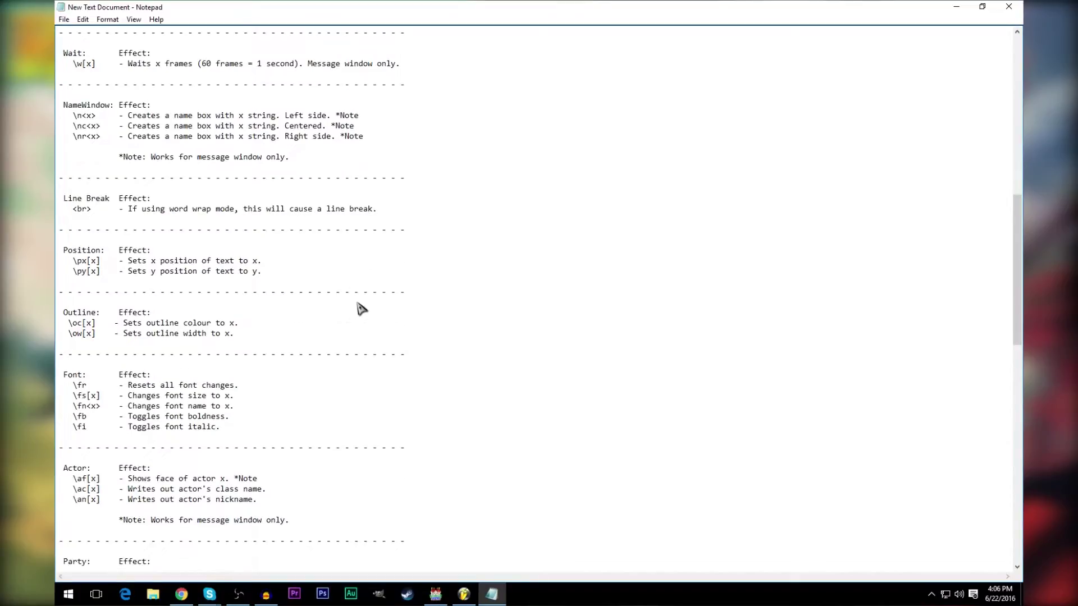
Step: Examine the Font text codes and continue through the Actor, Party, Names and Icon Names codes
{"action": "scroll", "coordinate": [277, 308], "scroll_direction": "down", "scroll_amount": 2}
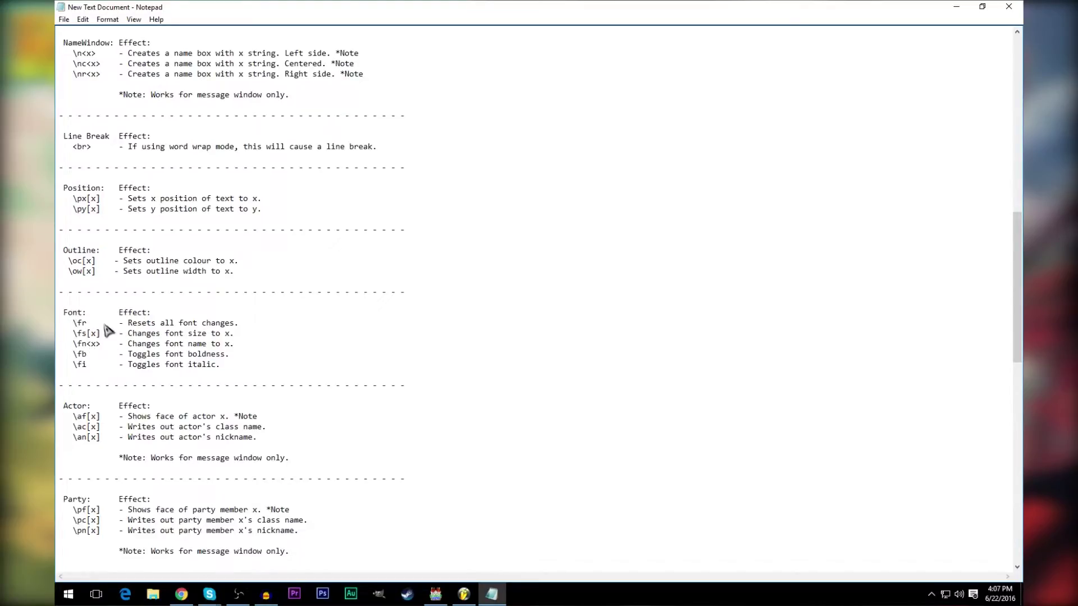
{"action": "scroll", "coordinate": [388, 334], "scroll_direction": "down", "scroll_amount": 1}
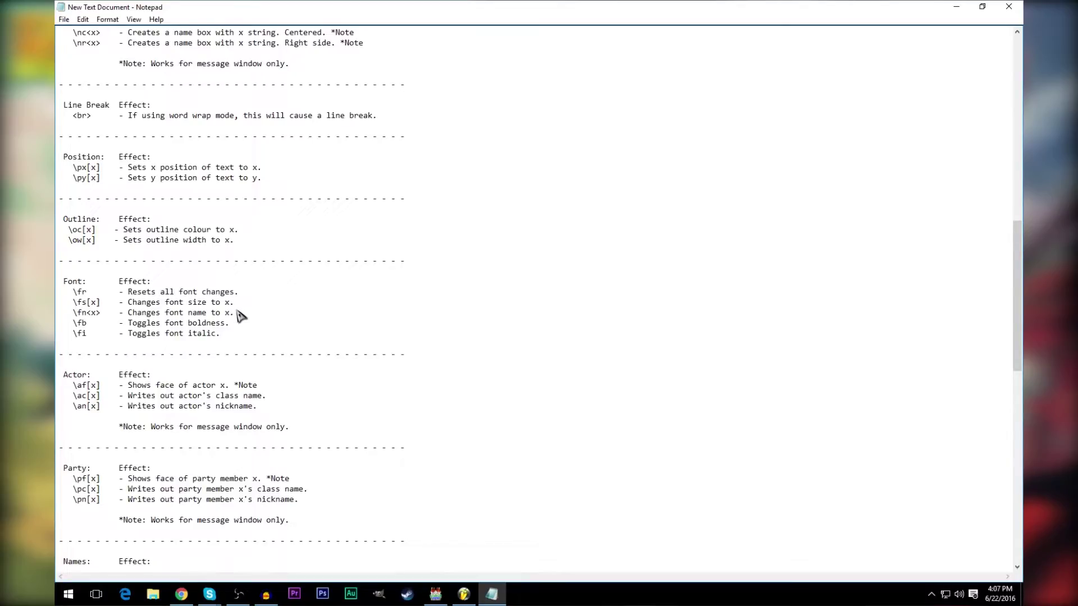
{"action": "scroll", "coordinate": [207, 393], "scroll_direction": "down", "scroll_amount": 1}
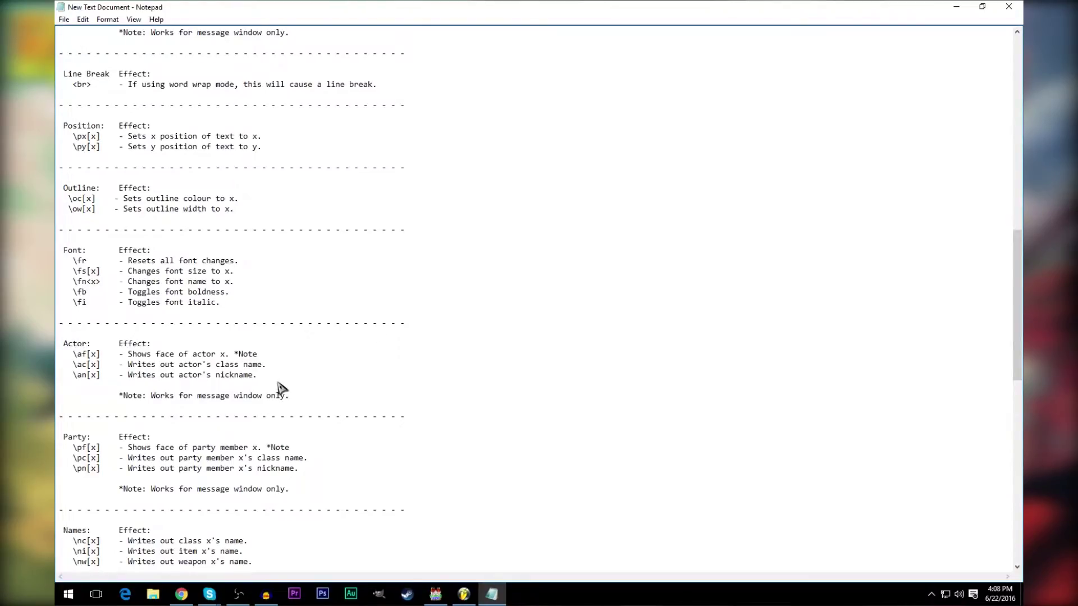
{"action": "scroll", "coordinate": [280, 388], "scroll_direction": "down", "scroll_amount": 5}
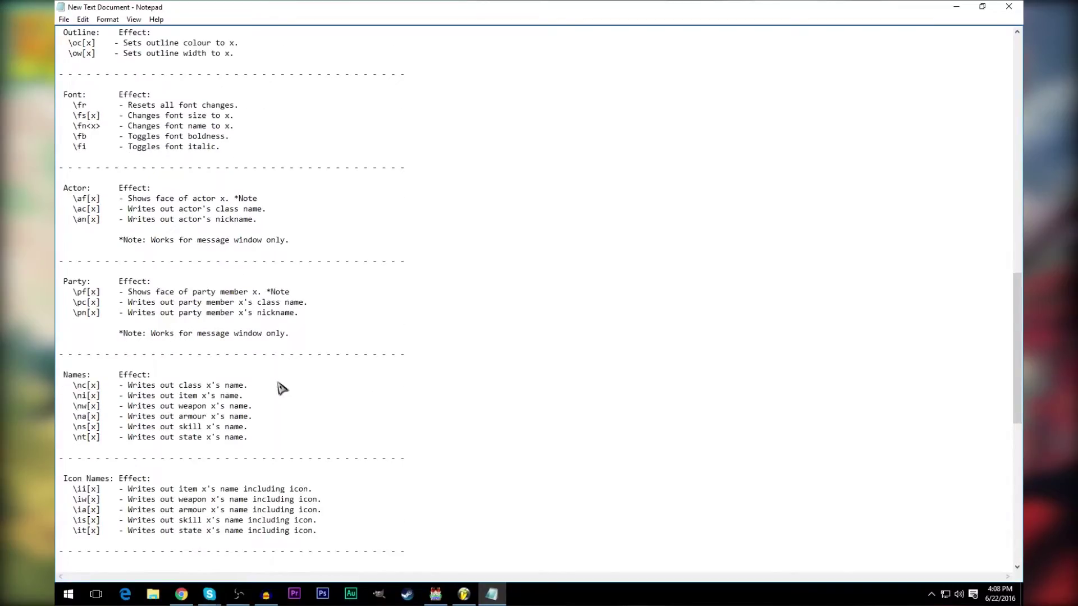
{"action": "scroll", "coordinate": [282, 387], "scroll_direction": "down", "scroll_amount": 4}
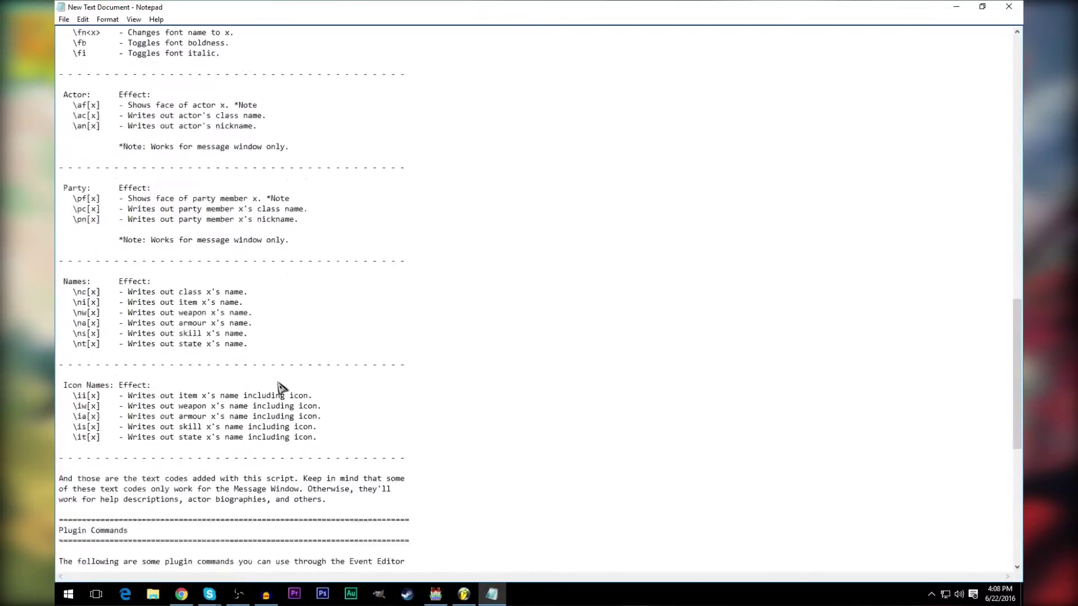
Step: Go back to the Actor codes and read on through Party, Names and Icon Names to the Plugin Commands section
{"action": "scroll", "coordinate": [281, 388], "scroll_direction": "up", "scroll_amount": 7}
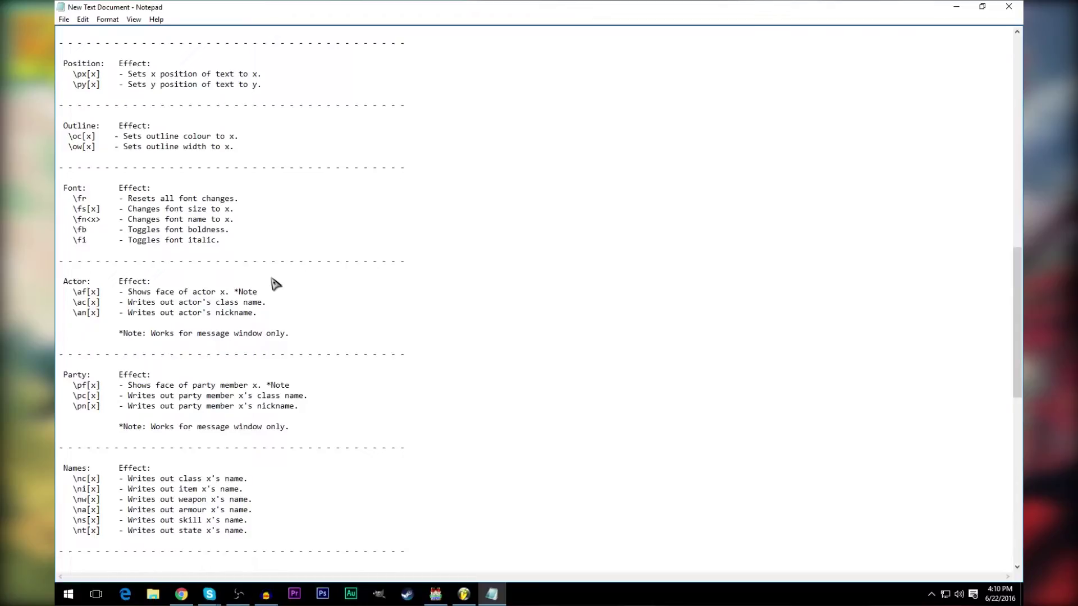
{"action": "scroll", "coordinate": [304, 289], "scroll_direction": "down", "scroll_amount": 1}
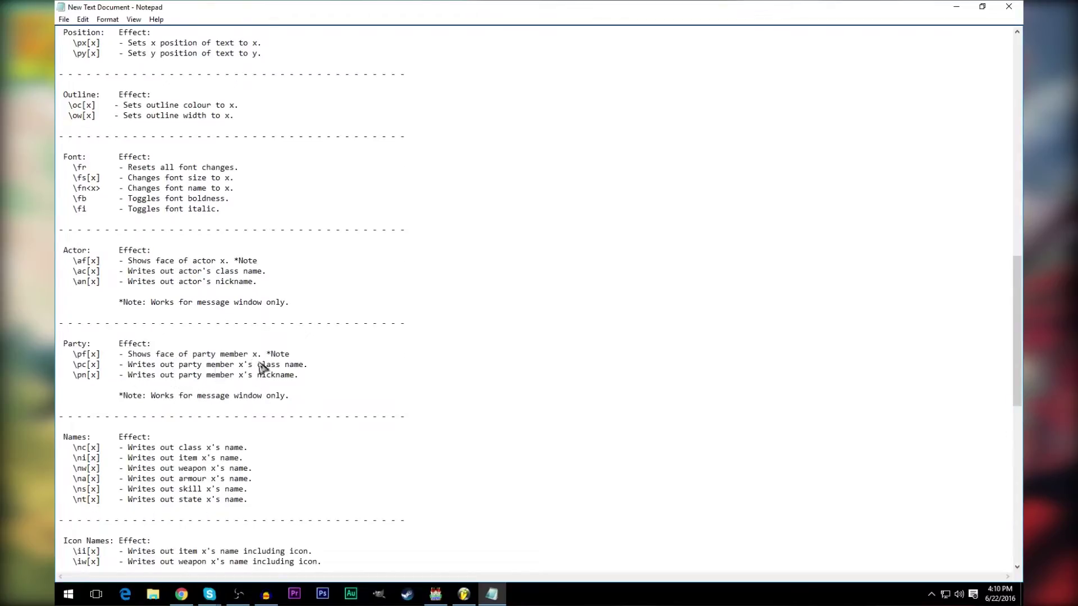
{"action": "scroll", "coordinate": [264, 358], "scroll_direction": "down", "scroll_amount": 3}
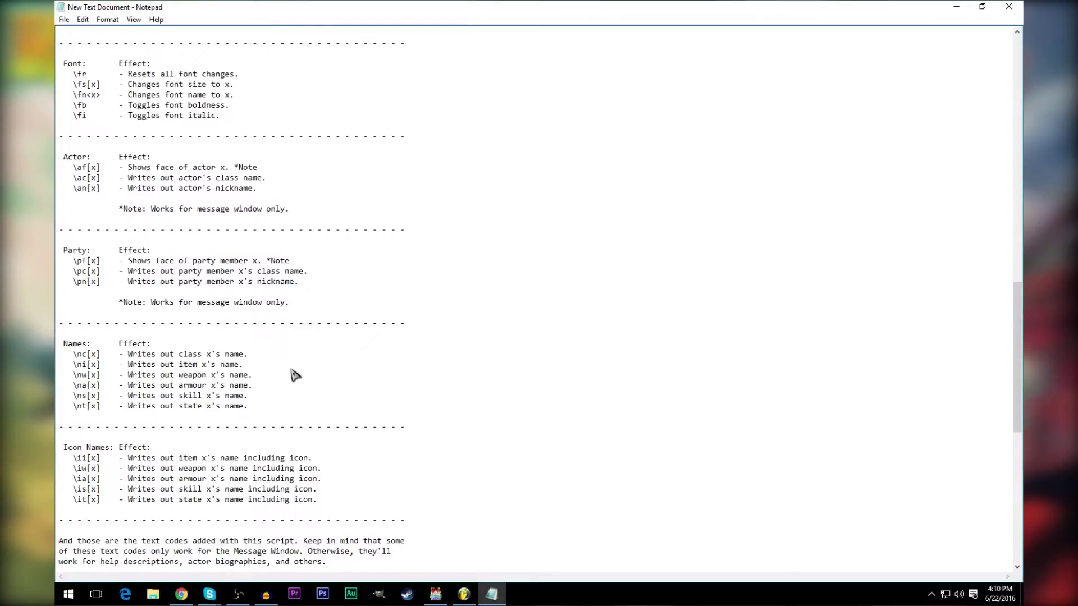
{"action": "scroll", "coordinate": [292, 370], "scroll_direction": "down", "scroll_amount": 3}
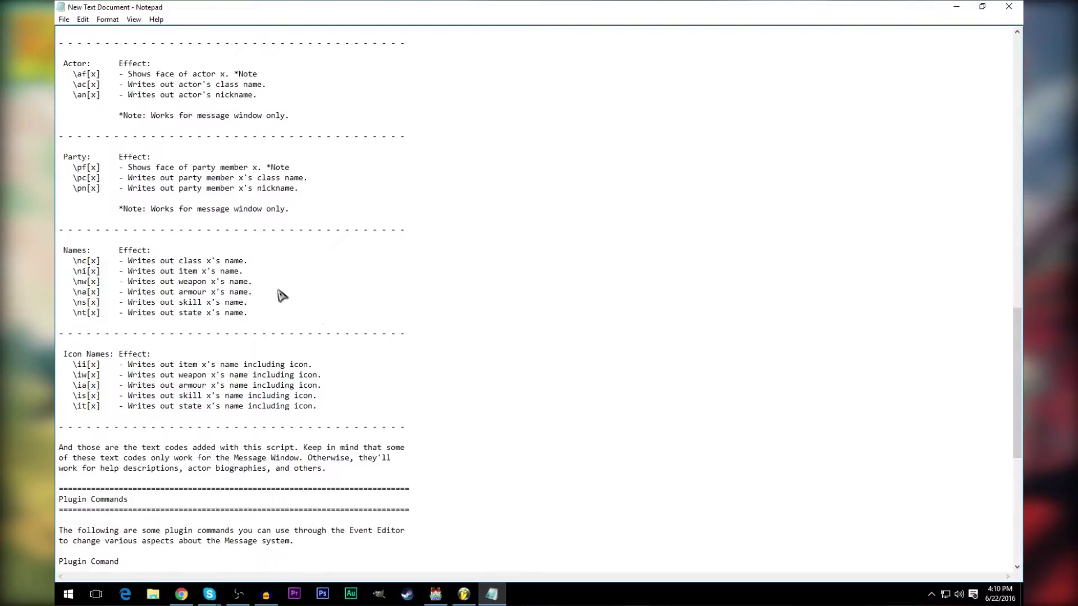
{"action": "scroll", "coordinate": [305, 344], "scroll_direction": "down", "scroll_amount": 3}
{"action": "scroll", "coordinate": [305, 344], "scroll_direction": "down", "scroll_amount": 6}
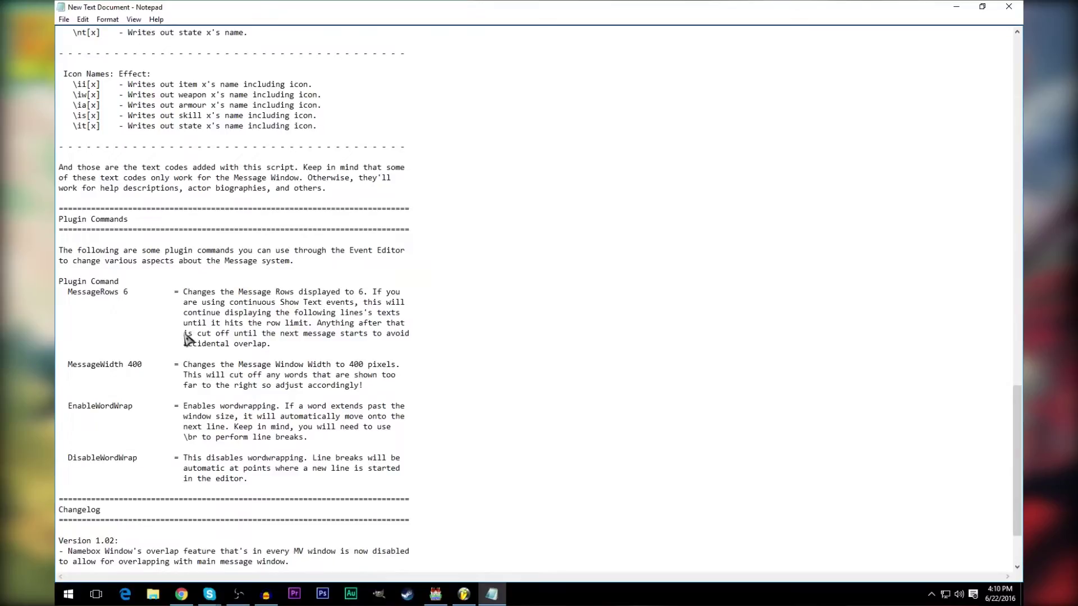
Step: Examine the remaining Plugin Commands and the Changelog, and return to the introduction and basic text codes
{"action": "scroll", "coordinate": [191, 337], "scroll_direction": "down", "scroll_amount": 3}
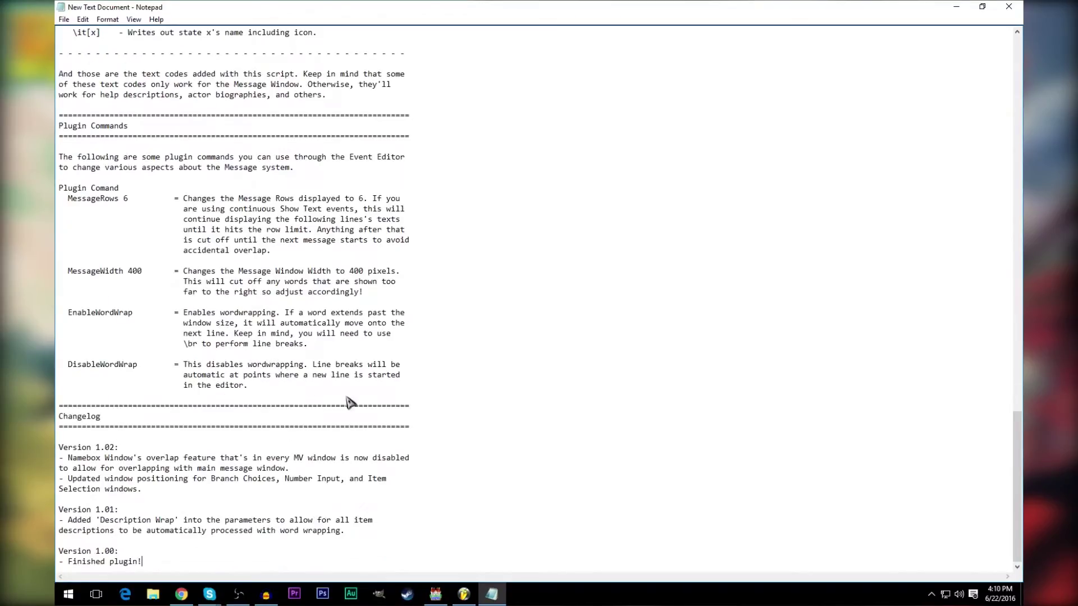
{"action": "scroll", "coordinate": [351, 398], "scroll_direction": "up", "scroll_amount": 19}
{"action": "scroll", "coordinate": [351, 398], "scroll_direction": "up", "scroll_amount": 20}
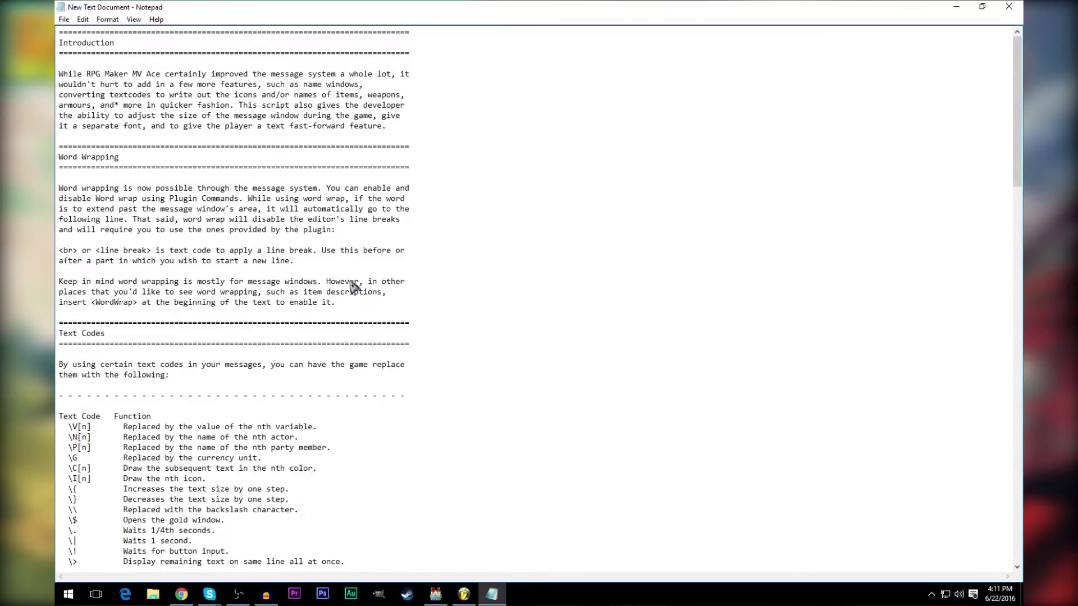
{"action": "scroll", "coordinate": [385, 219], "scroll_direction": "down", "scroll_amount": 8}
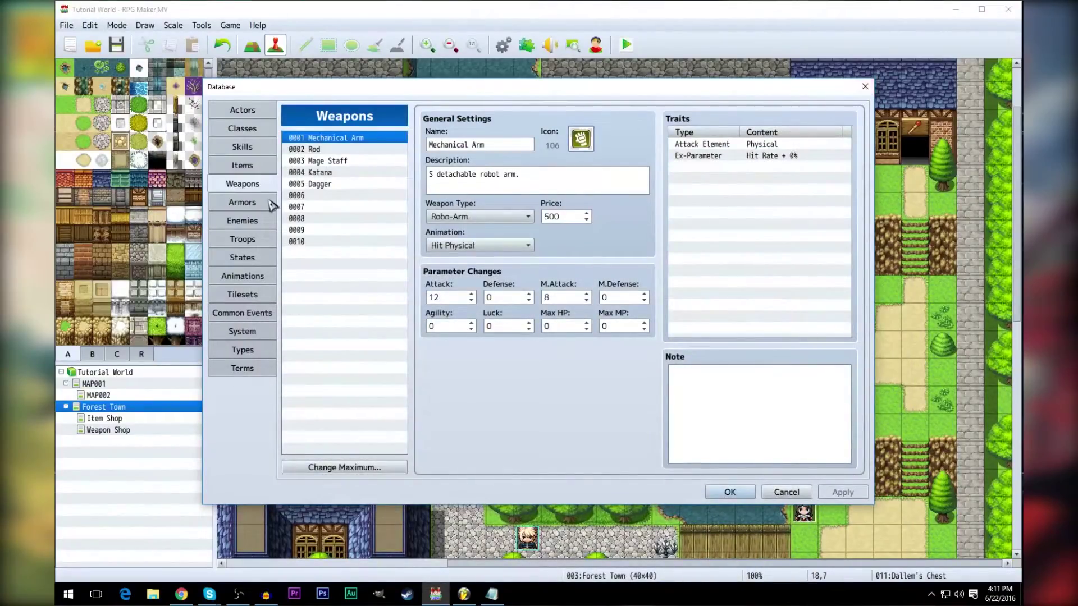
Step: Switch to RPG Maker MV, close the Database, and examine the name window codes in the Snot-Nosed Kid event's messages
{"action": "left_click", "coordinate": [865, 87]}
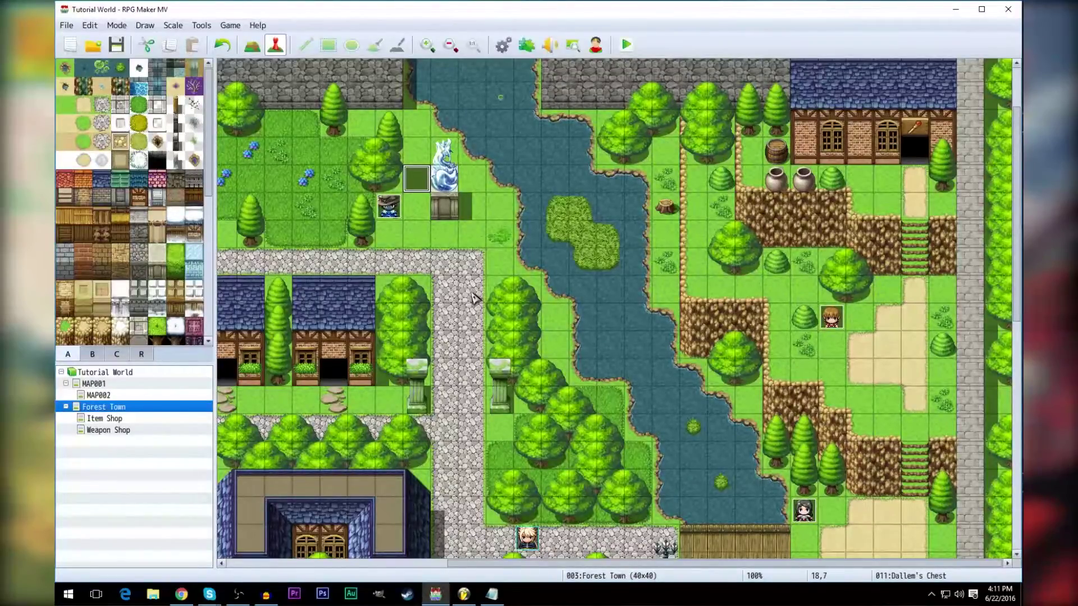
{"action": "double_click", "coordinate": [831, 317]}
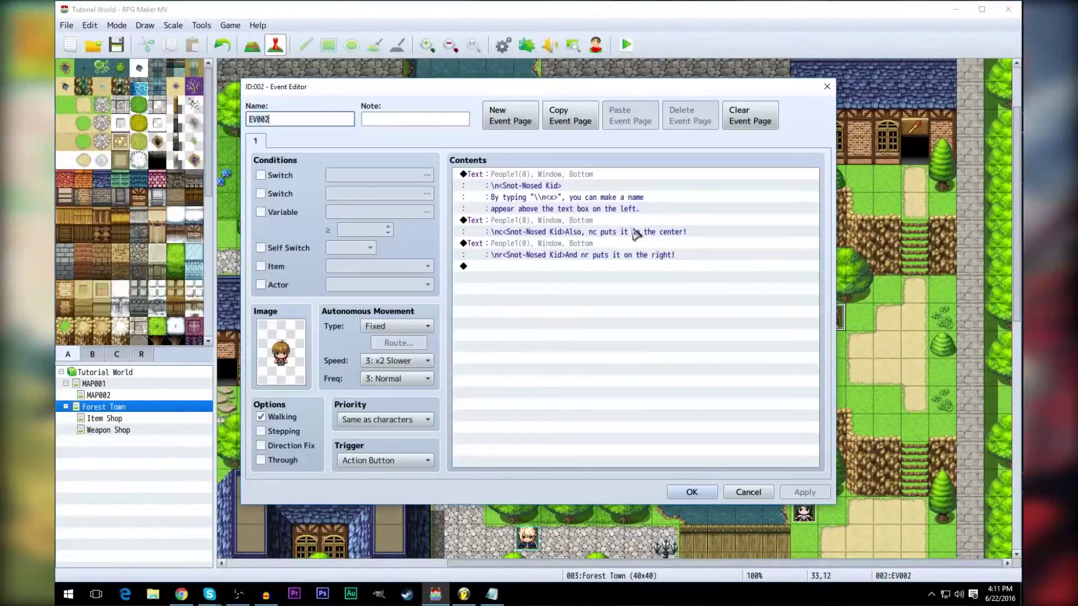
{"action": "left_click", "coordinate": [520, 188]}
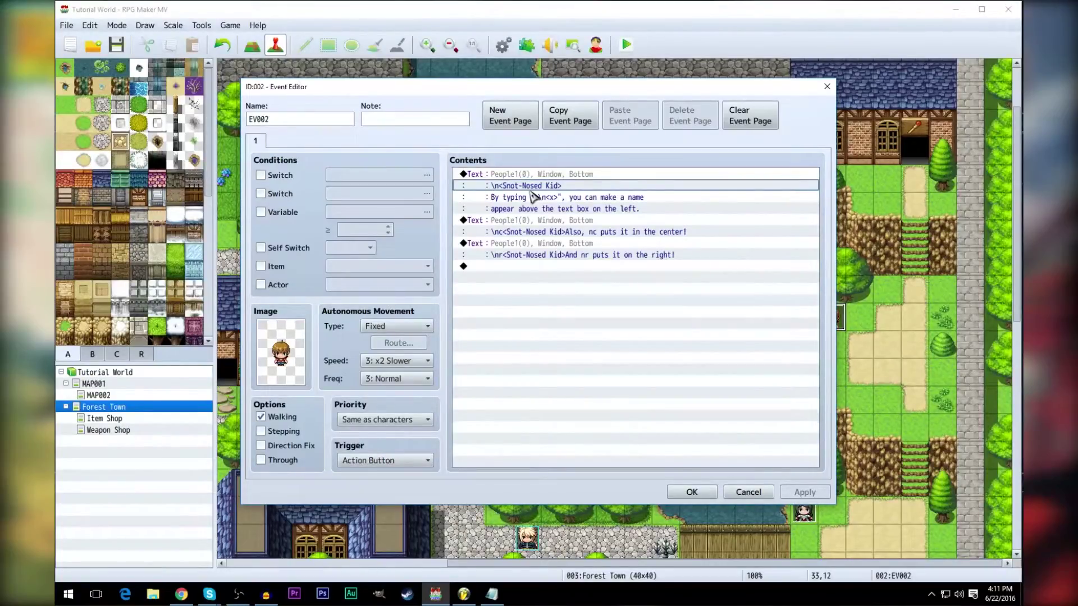
{"action": "right_click", "coordinate": [533, 197]}
{"action": "left_click", "coordinate": [830, 94]}
{"action": "left_click", "coordinate": [827, 87]}
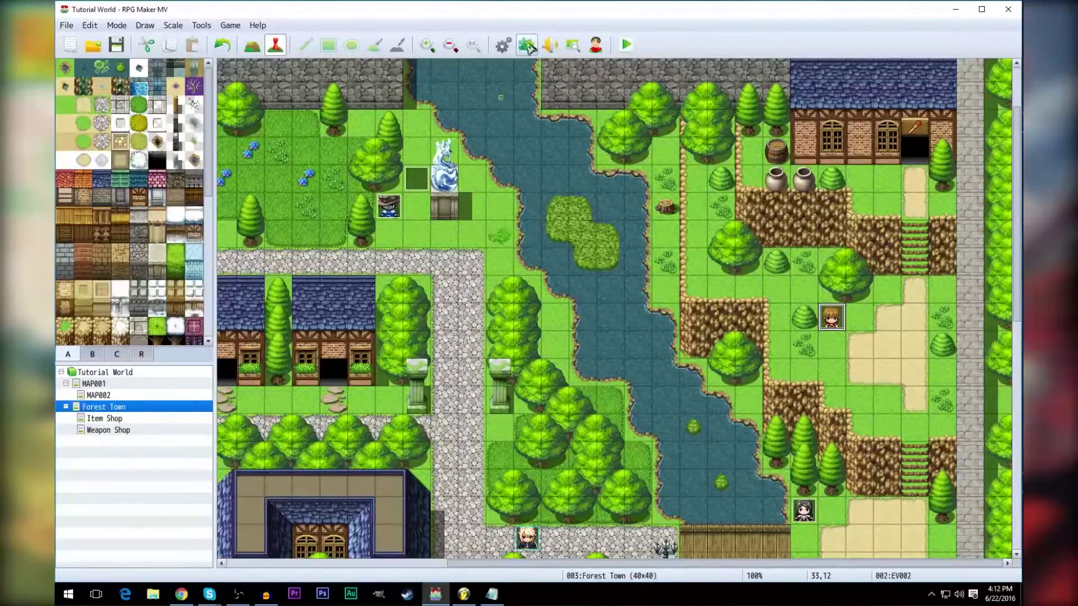
Step: Open the YEP_MessageCore plugin's settings and examine its parameters from General through Font to Name Box
{"action": "left_click", "coordinate": [527, 44]}
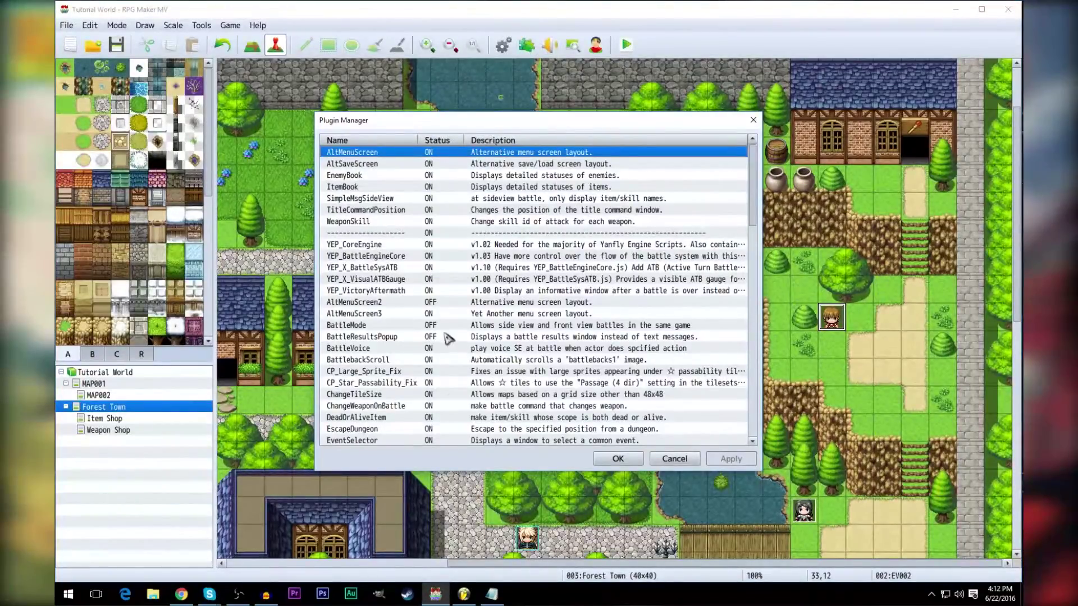
{"action": "scroll", "coordinate": [457, 419], "scroll_direction": "down", "scroll_amount": 7}
{"action": "scroll", "coordinate": [752, 271], "scroll_direction": "down", "scroll_amount": 10}
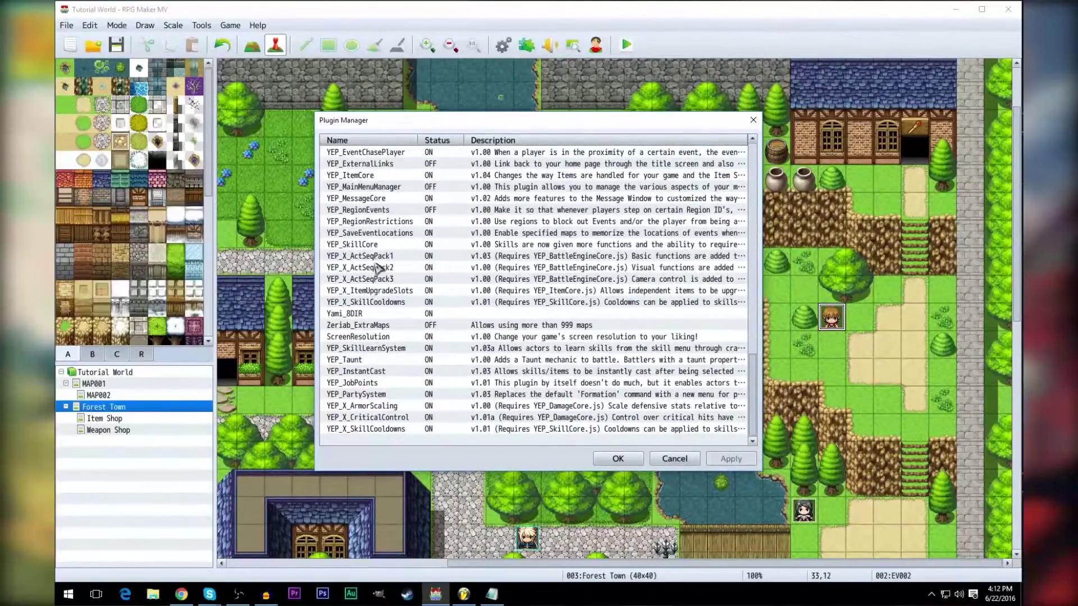
{"action": "double_click", "coordinate": [377, 200]}
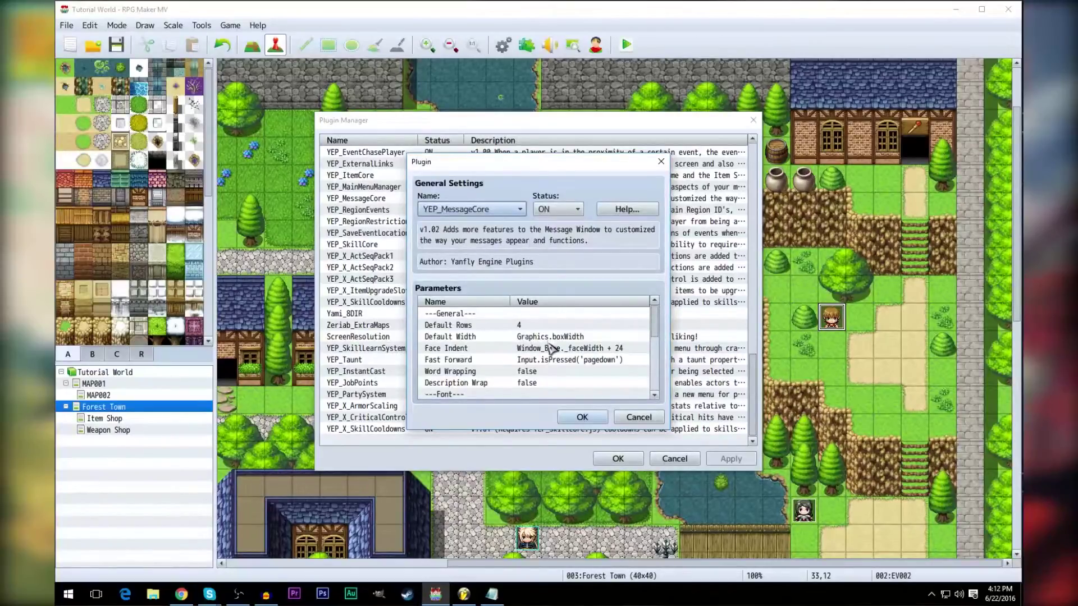
{"action": "left_click_drag", "start_coordinate": [655, 327], "coordinate": [657, 381]}
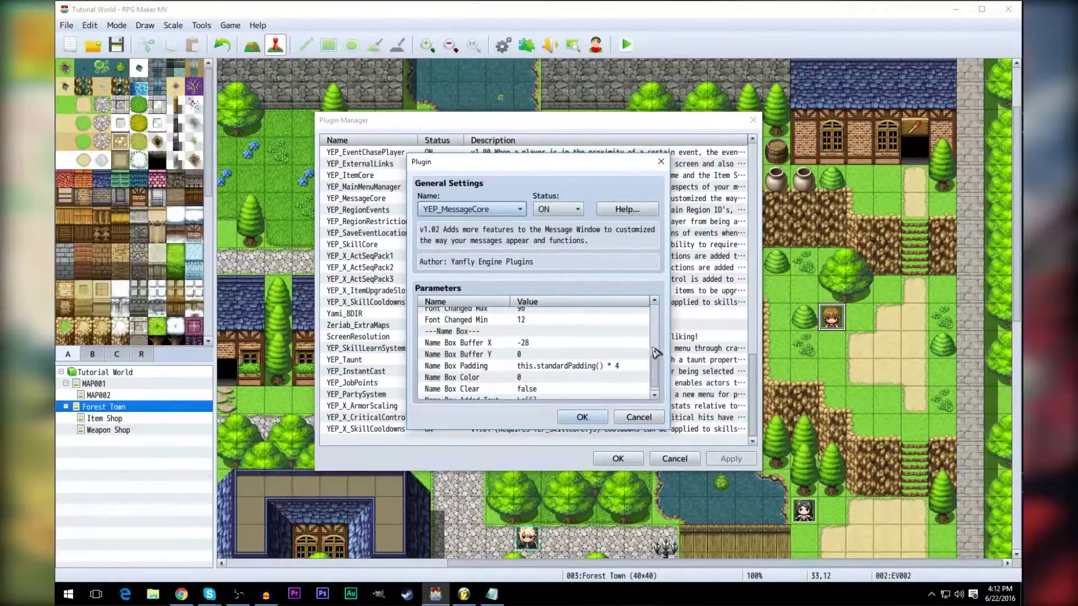
{"action": "left_click", "coordinate": [655, 360]}
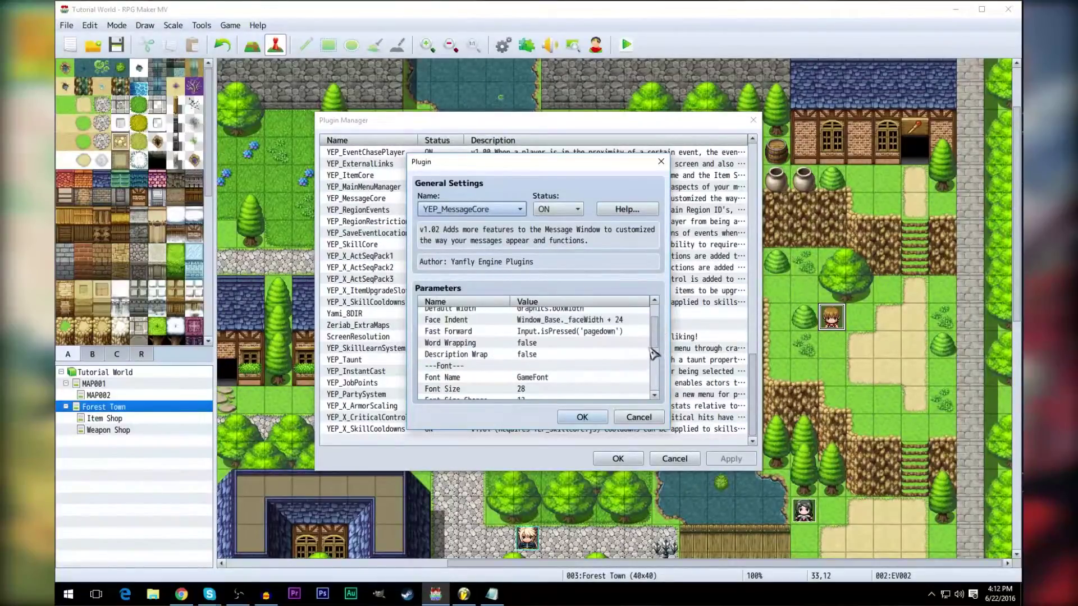
{"action": "left_click", "coordinate": [655, 362]}
{"action": "left_click_drag", "start_coordinate": [658, 383], "coordinate": [661, 391]}
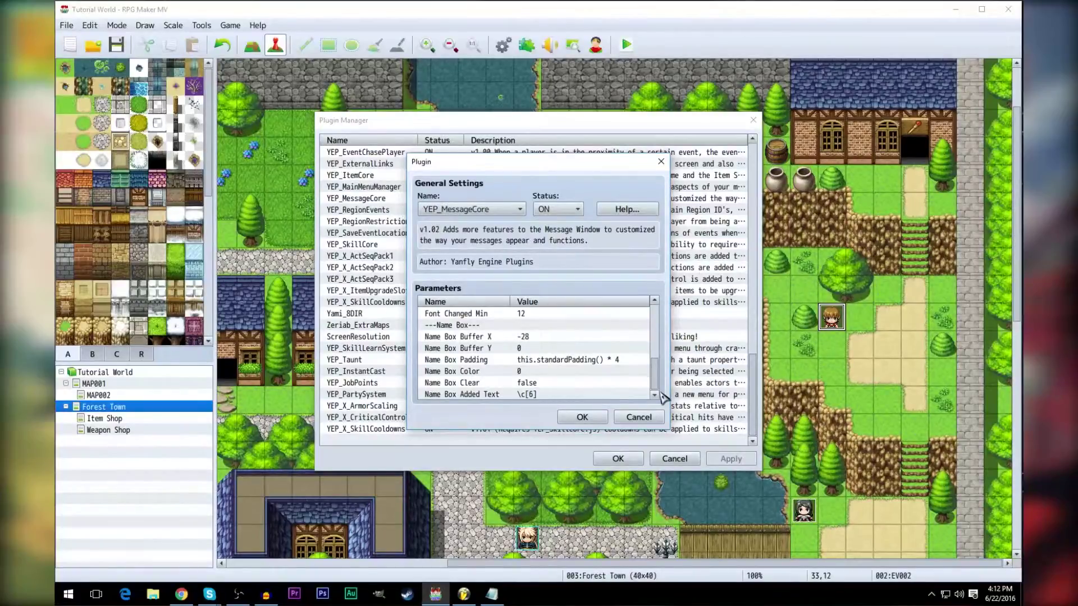
Step: Set YEP_MessageCore's Name Box Added Text parameter to \c[15] and accept the plugin changes
{"action": "left_click", "coordinate": [531, 395]}
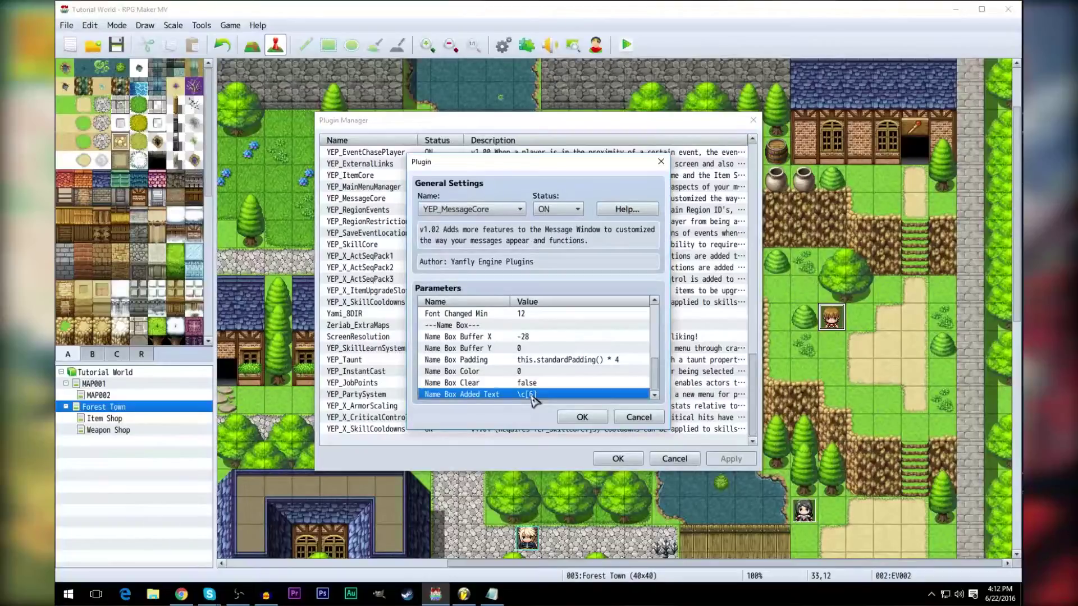
{"action": "double_click", "coordinate": [532, 395]}
{"action": "left_click", "coordinate": [441, 281]}
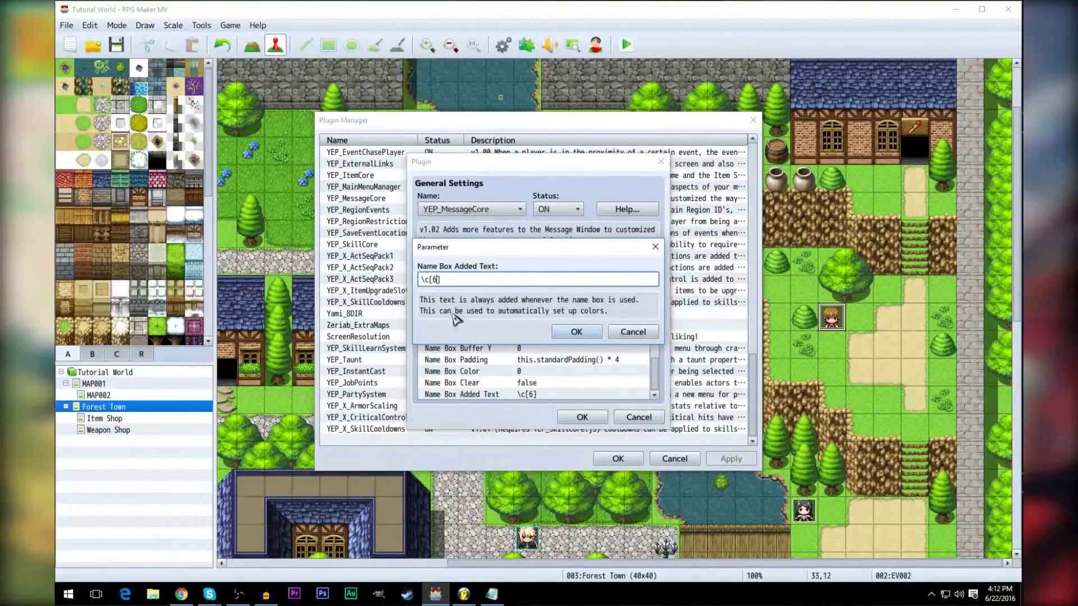
{"action": "key", "text": "BackSpace"}
{"action": "type", "text": "15"}
{"action": "left_click", "coordinate": [575, 332]}
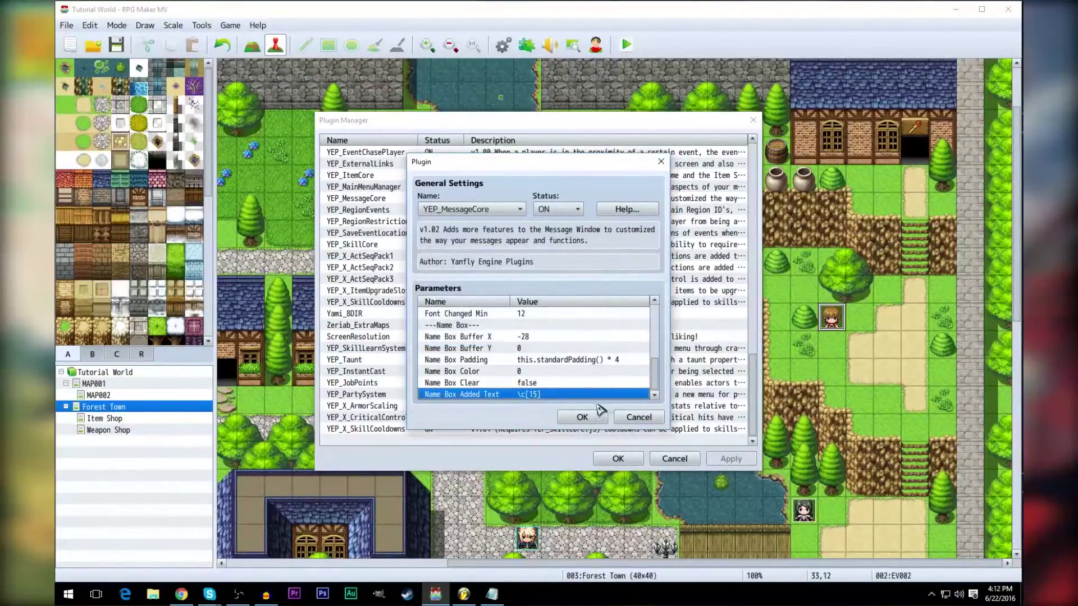
{"action": "left_click", "coordinate": [600, 416]}
{"action": "left_click", "coordinate": [617, 459]}
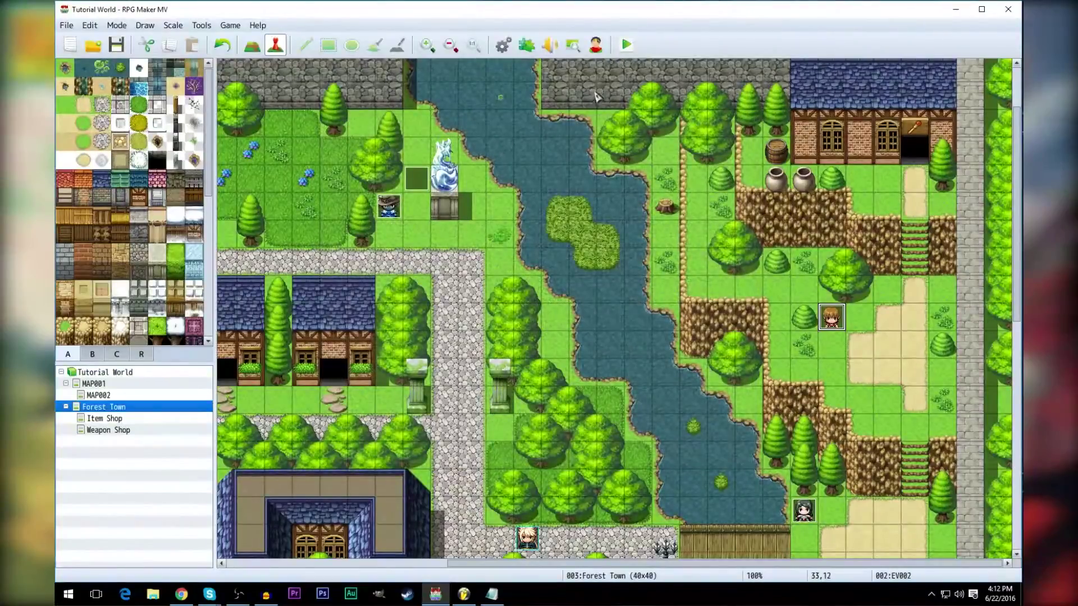
Step: Start a playtest and enter the game in Sunkiss Town
{"action": "left_click", "coordinate": [627, 46]}
{"action": "left_click", "coordinate": [494, 325]}
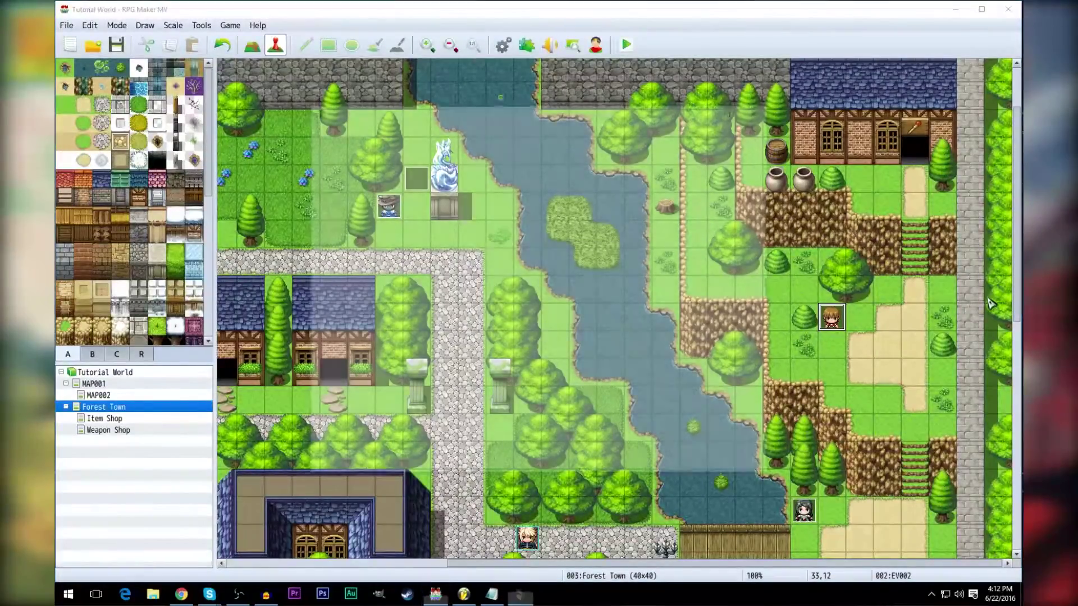
{"action": "key", "text": "Return"}
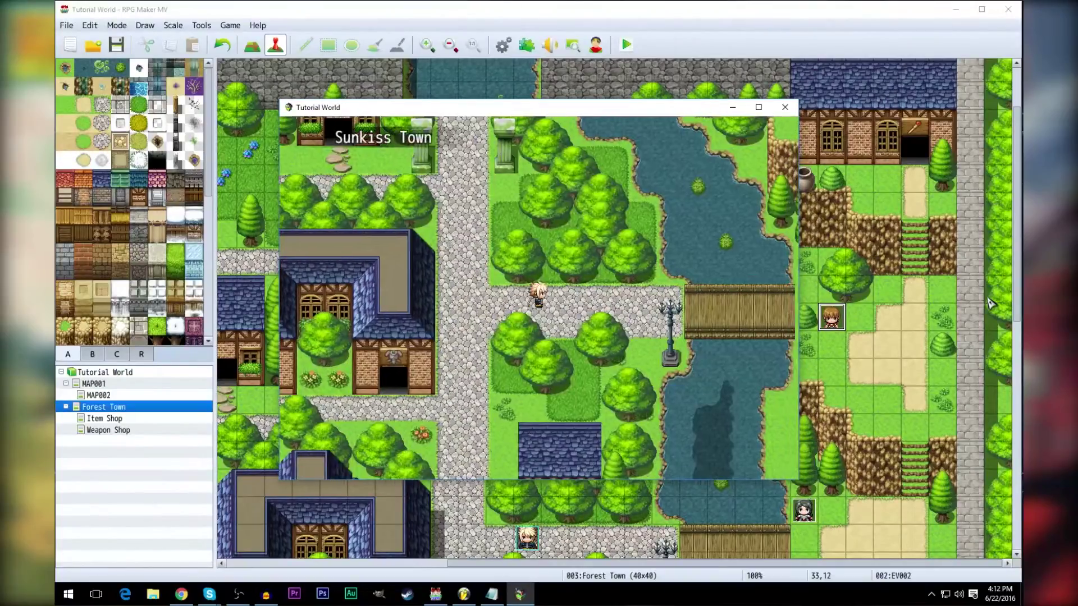
Step: Walk across the bridge and up to the Snot-Nosed Kid, talk to him to check the name box colour, and close the playtest
{"action": "key", "text": "Right"}
{"action": "key", "text": "Up"}
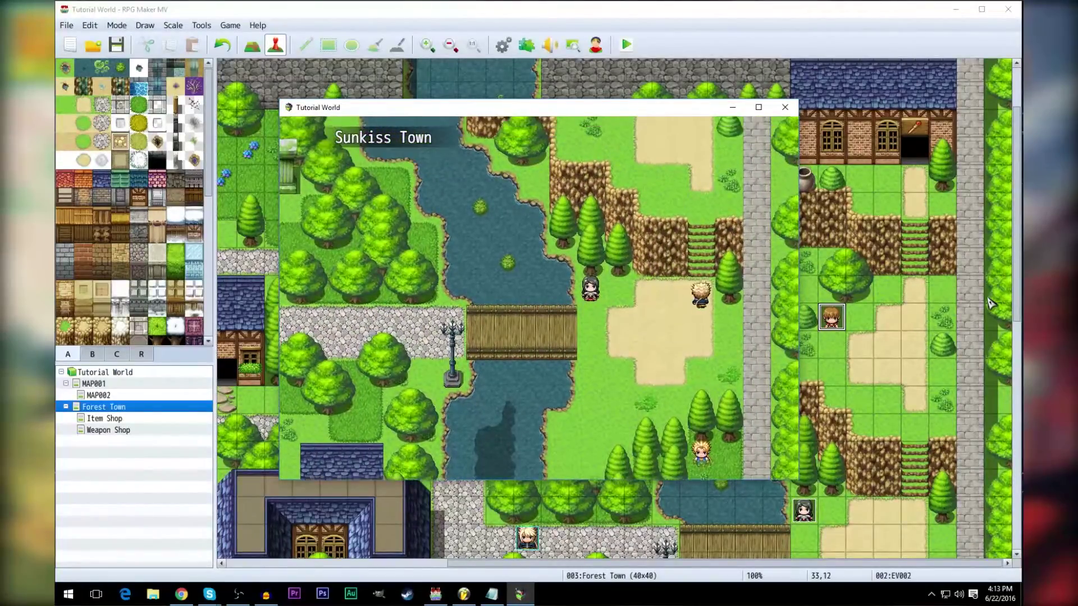
{"action": "key", "text": "Up"}
{"action": "key", "text": "Left"}
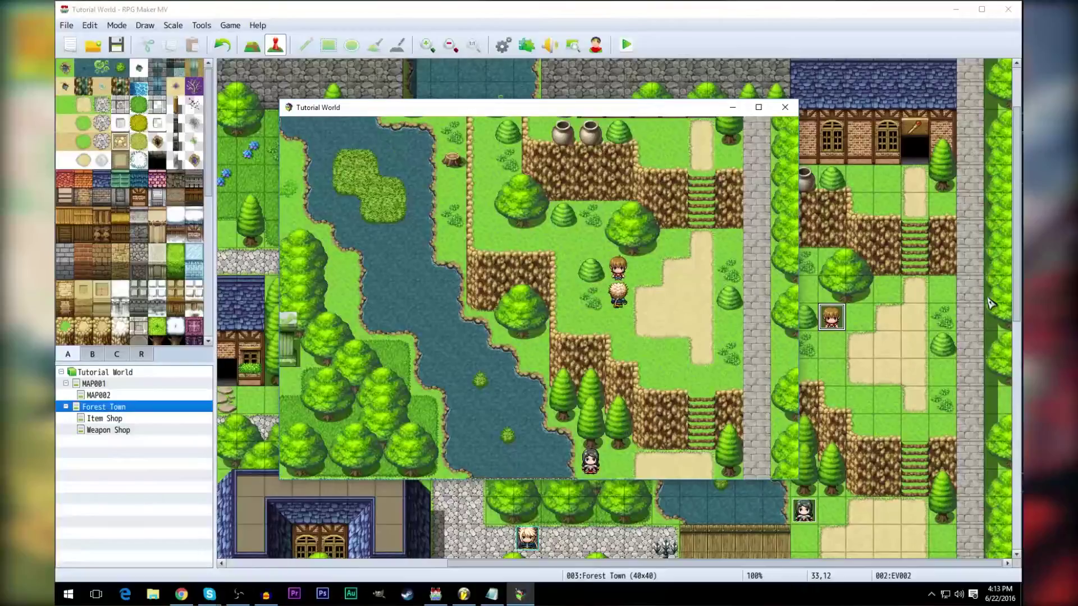
{"action": "key", "text": "Up"}
{"action": "key", "text": "Return"}
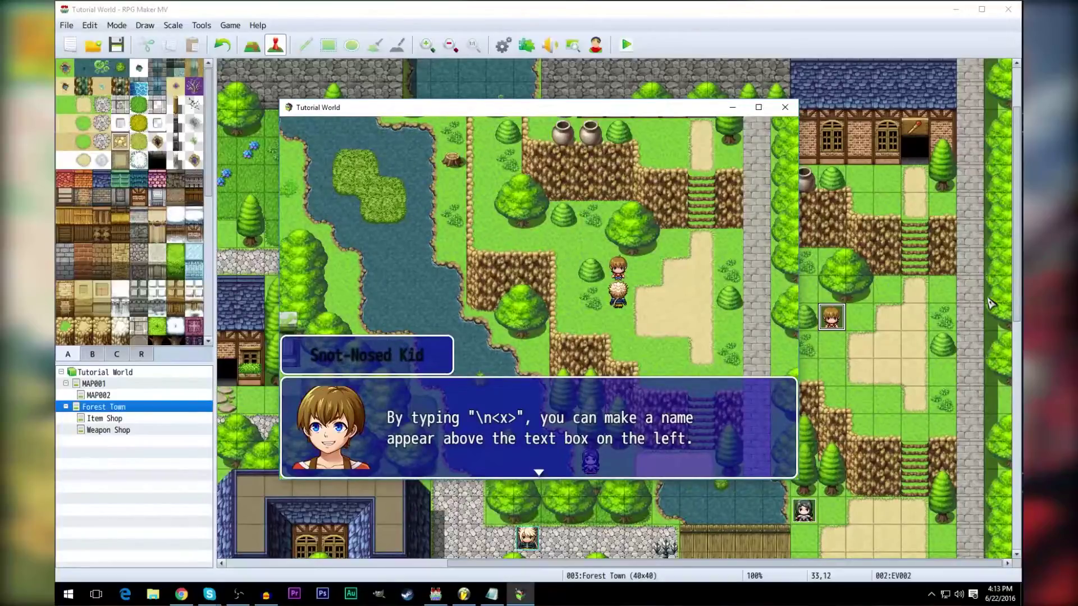
{"action": "left_click", "coordinate": [785, 108]}
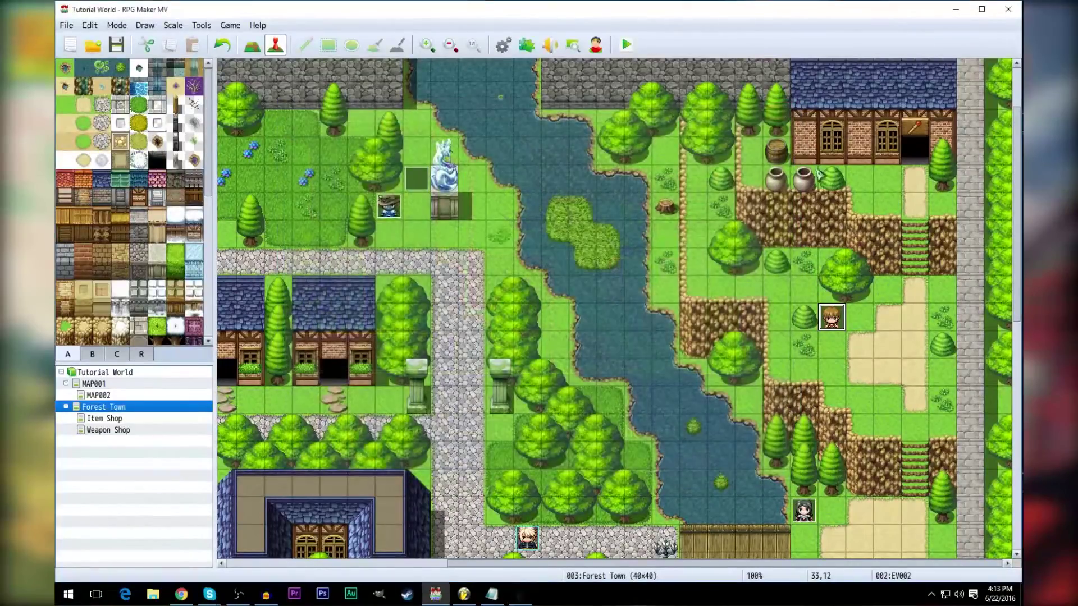
Step: Reopen the Snot-Nosed Kid event, examine the name code in its first Show Text message, and close the event
{"action": "double_click", "coordinate": [832, 316]}
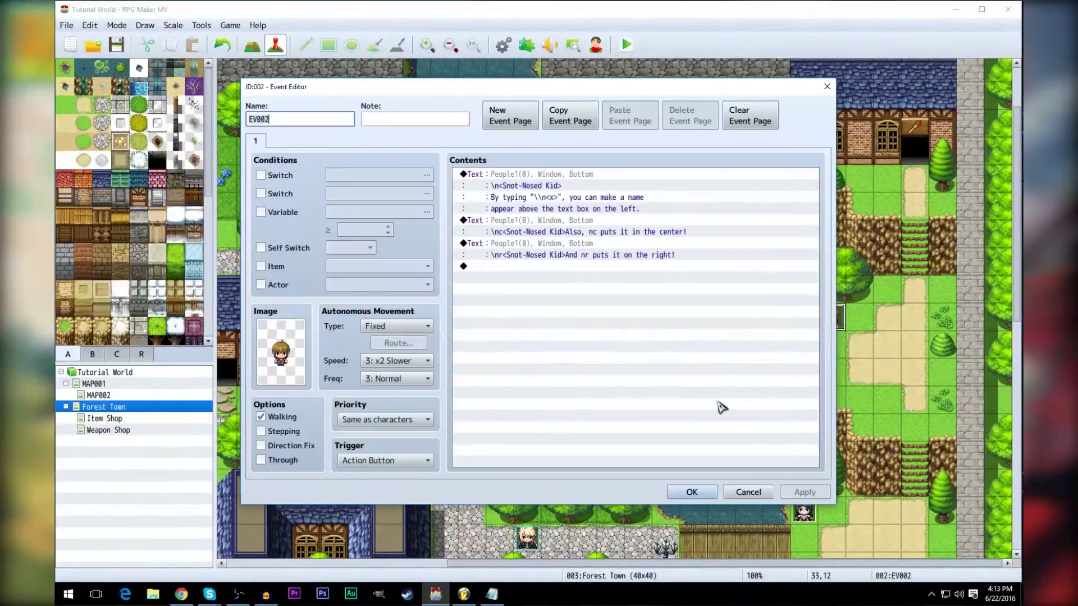
{"action": "double_click", "coordinate": [515, 185]}
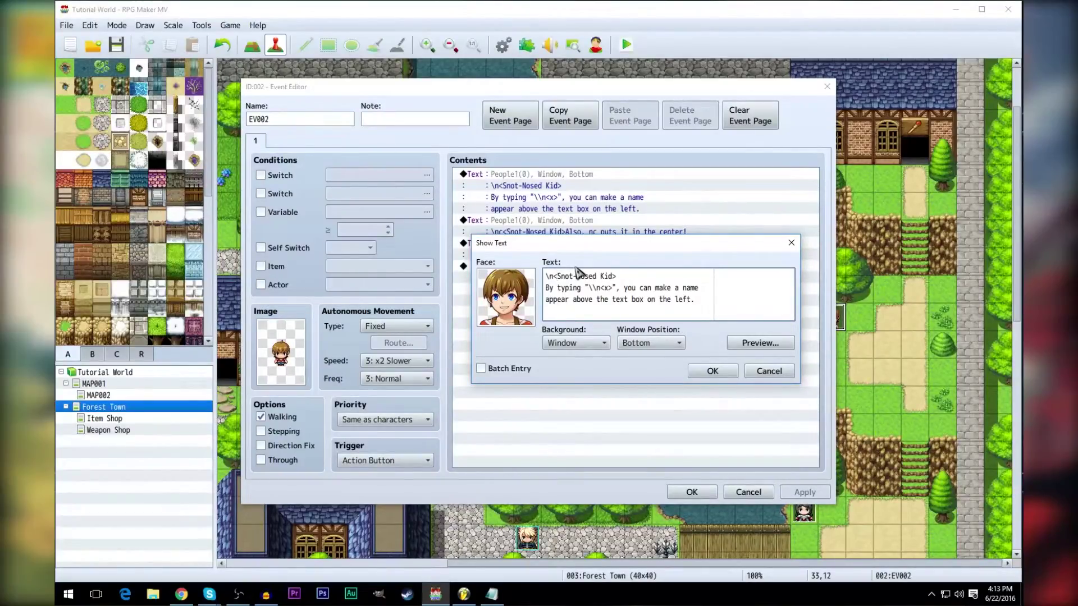
{"action": "left_click", "coordinate": [711, 371]}
{"action": "left_click", "coordinate": [805, 492]}
{"action": "left_click", "coordinate": [691, 492]}
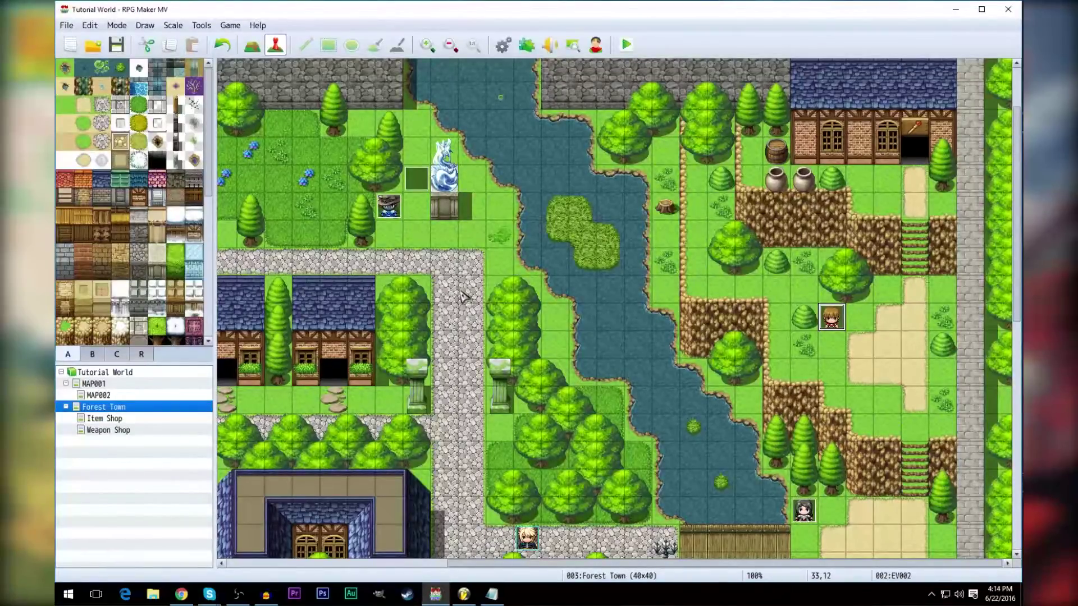
{"action": "scroll", "coordinate": [427, 317], "scroll_direction": "down", "scroll_amount": 2}
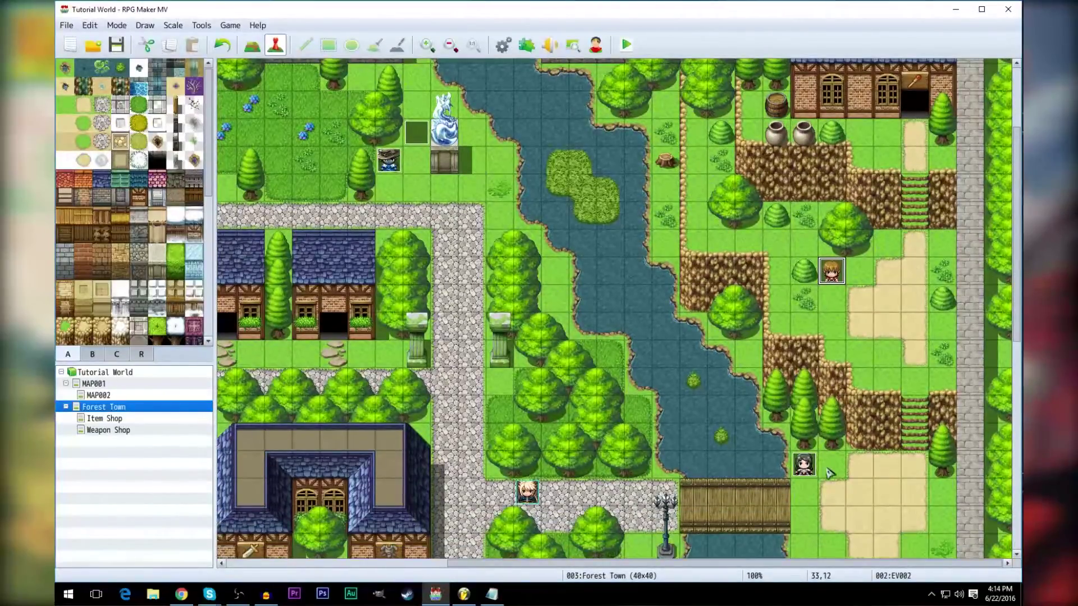
{"action": "scroll", "coordinate": [829, 397], "scroll_direction": "down", "scroll_amount": 8}
{"action": "scroll", "coordinate": [830, 398], "scroll_direction": "down", "scroll_amount": 9}
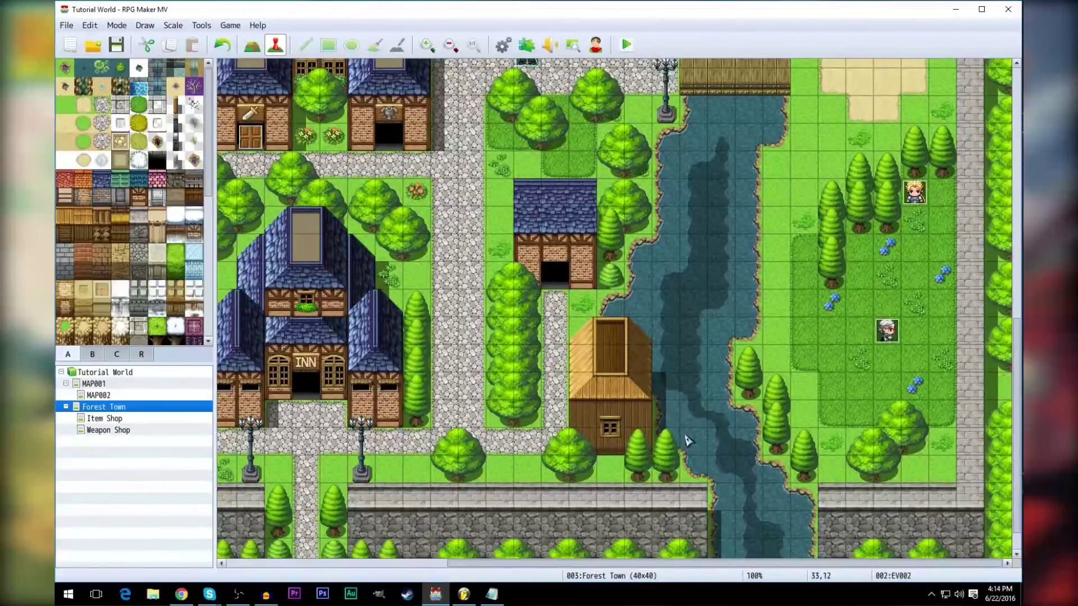
{"action": "scroll", "coordinate": [685, 440], "scroll_direction": "up", "scroll_amount": 13}
{"action": "scroll", "coordinate": [686, 440], "scroll_direction": "up", "scroll_amount": 2}
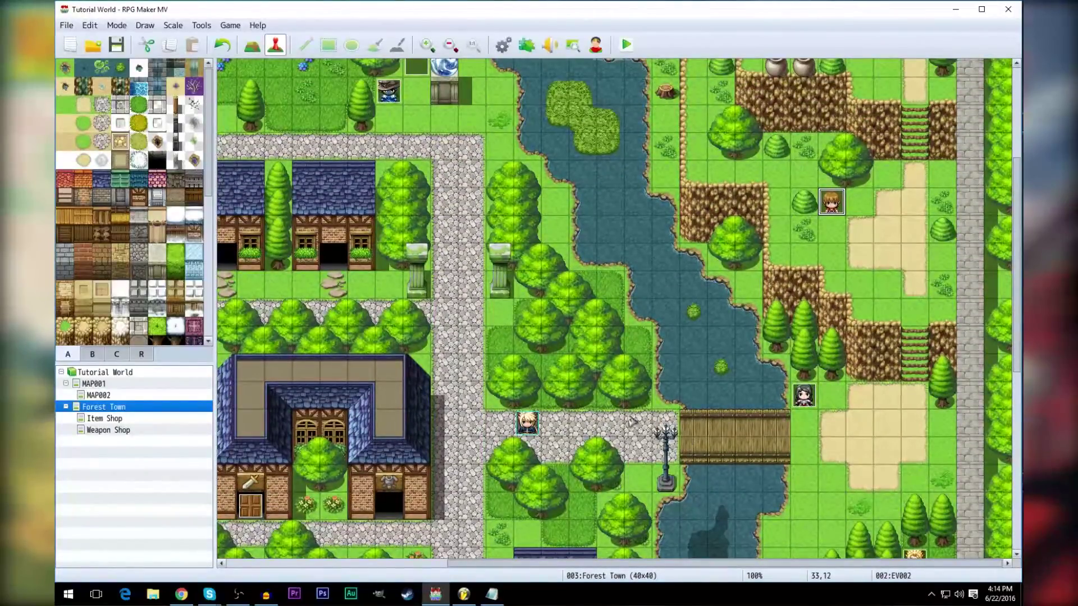
{"action": "scroll", "coordinate": [689, 433], "scroll_direction": "up", "scroll_amount": 4}
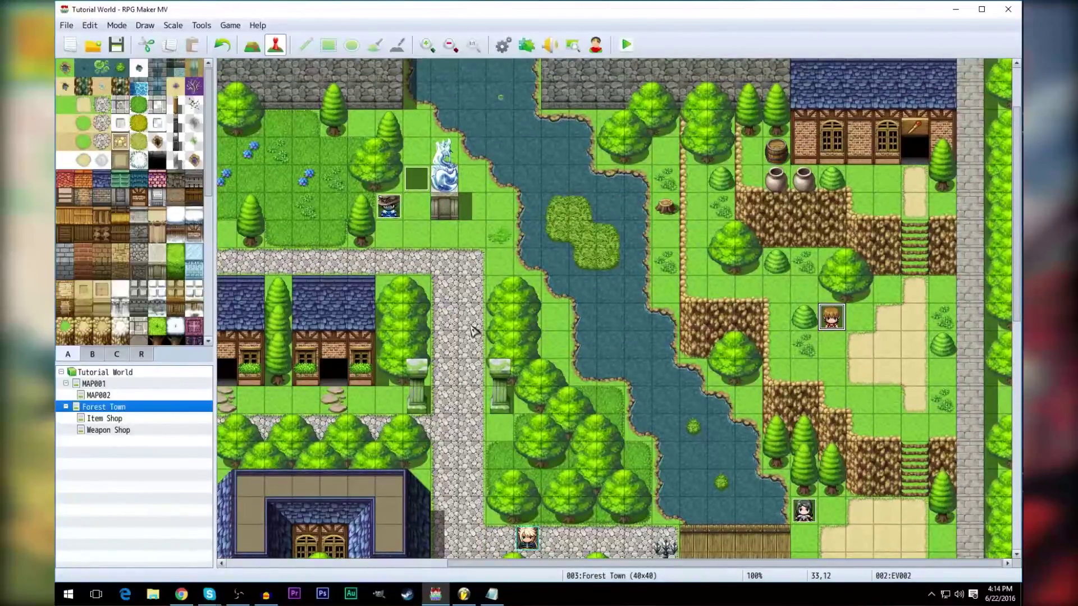